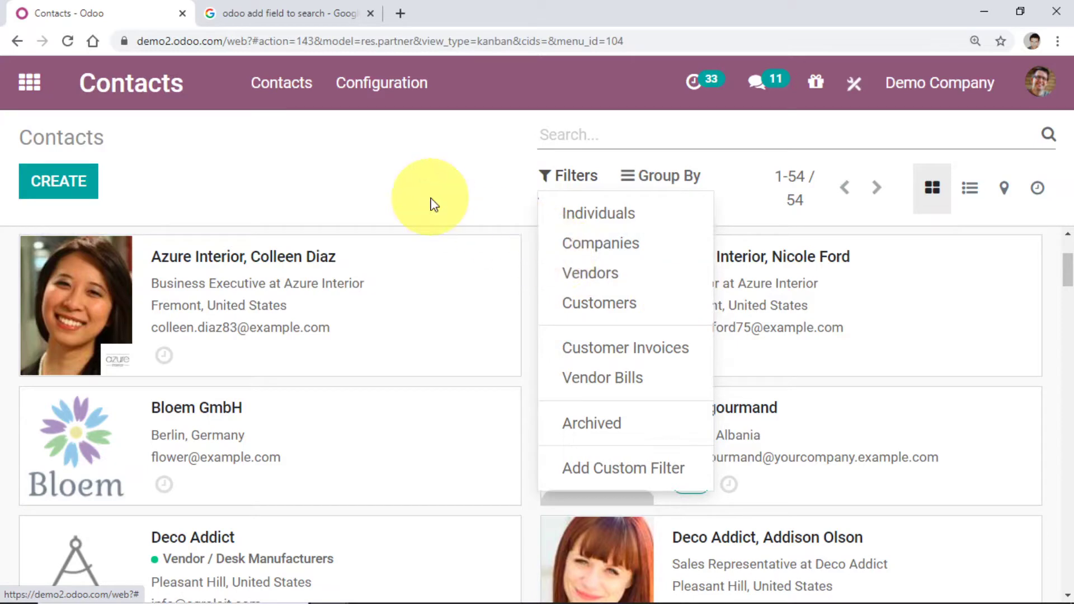
# Step: Show the contacts as a list and examine the available filters
pyautogui.click(375, 174)
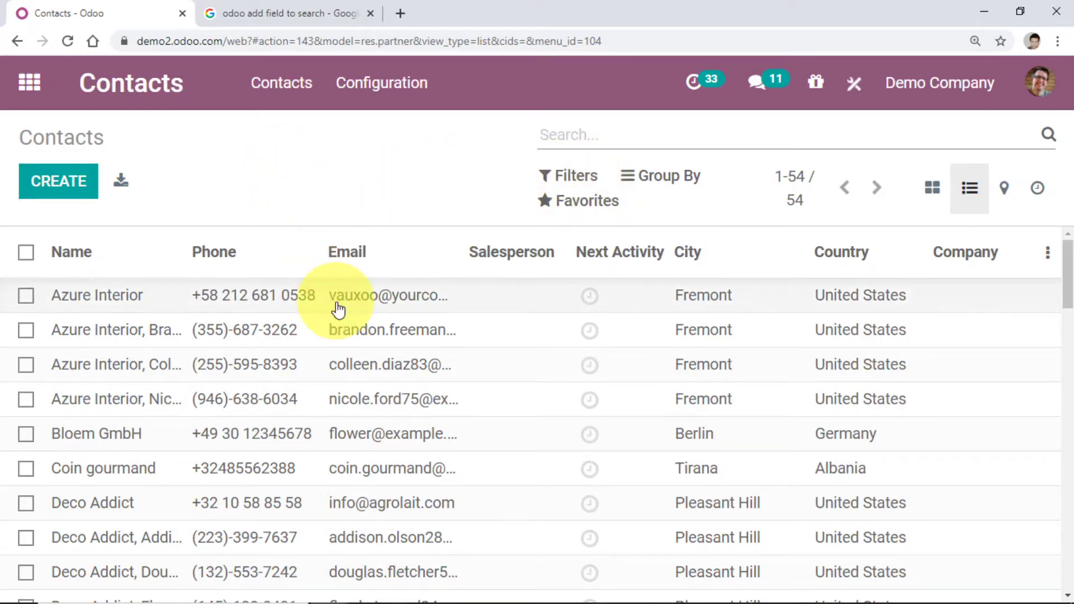
pyautogui.scroll(-1, 360, 384)
pyautogui.scroll(1, 358, 386)
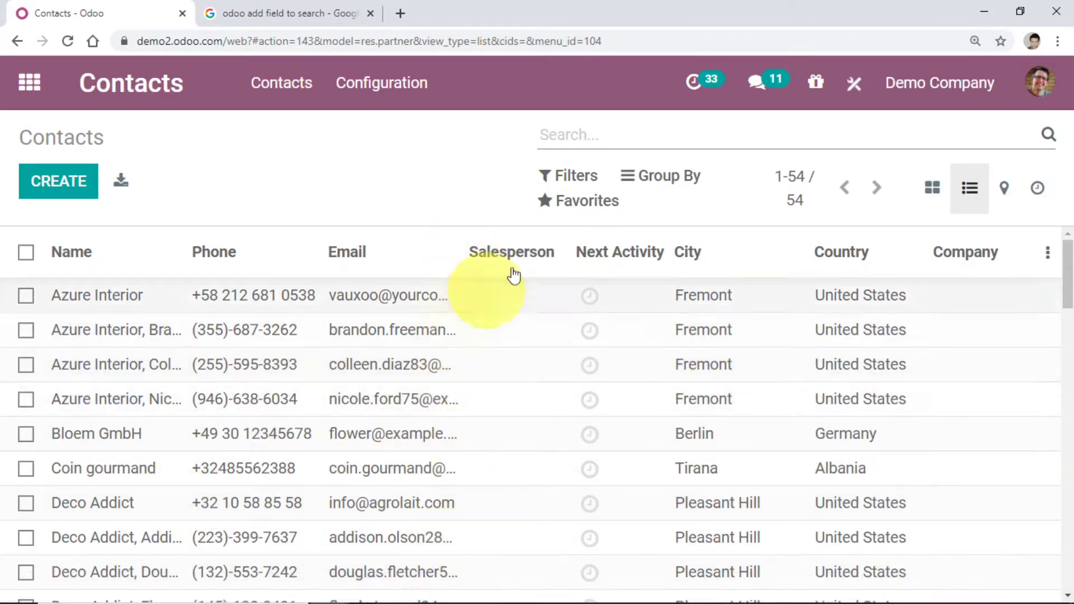
pyautogui.click(594, 181)
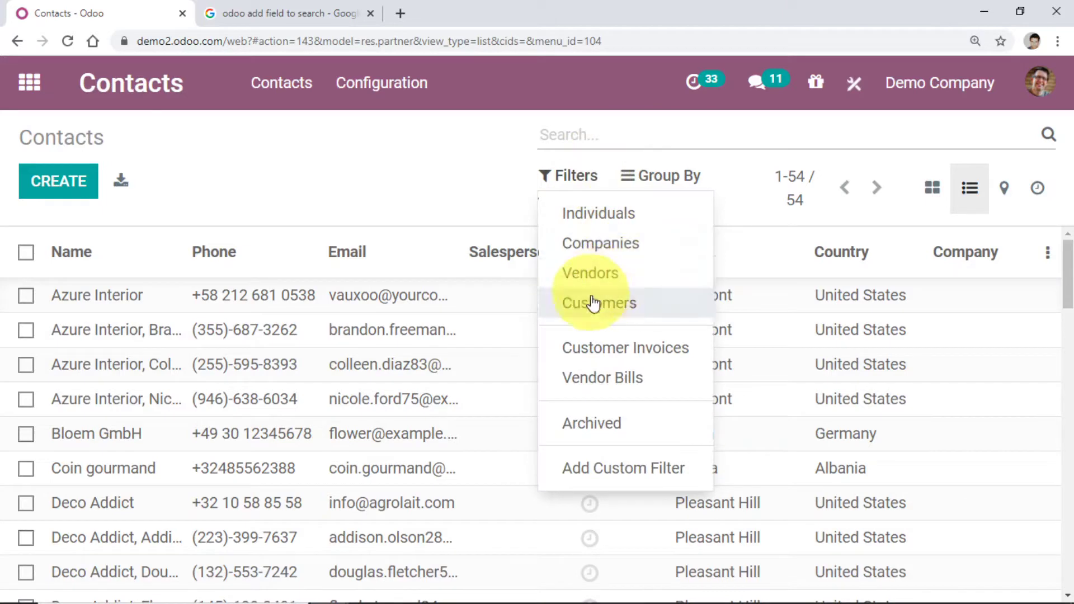
pyautogui.click(397, 164)
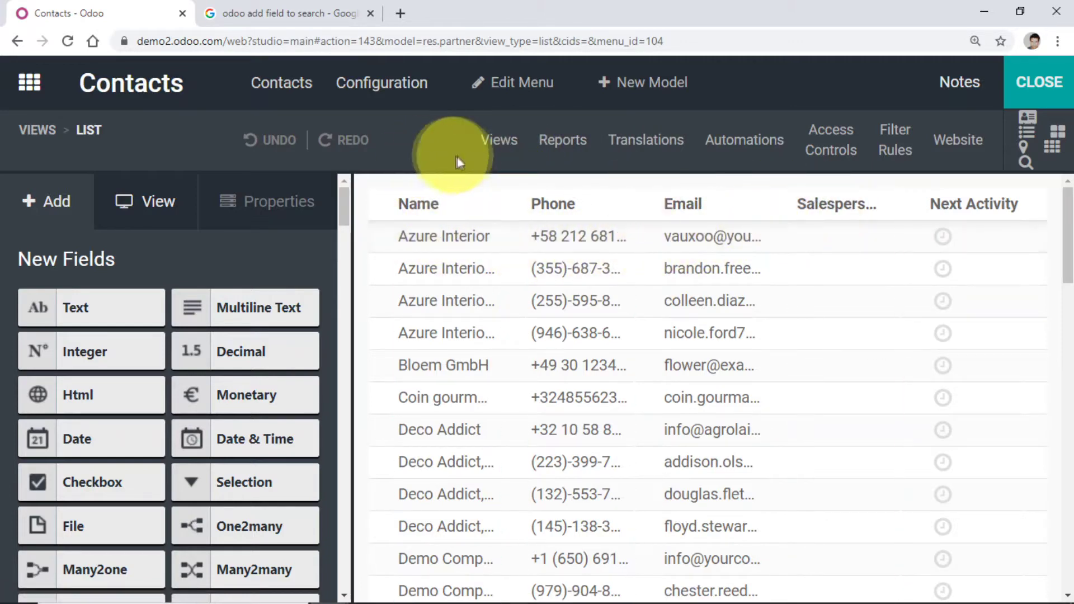
# Step: Open the contact Form view in Studio and examine the properties of the Contact Type field
pyautogui.click(500, 140)
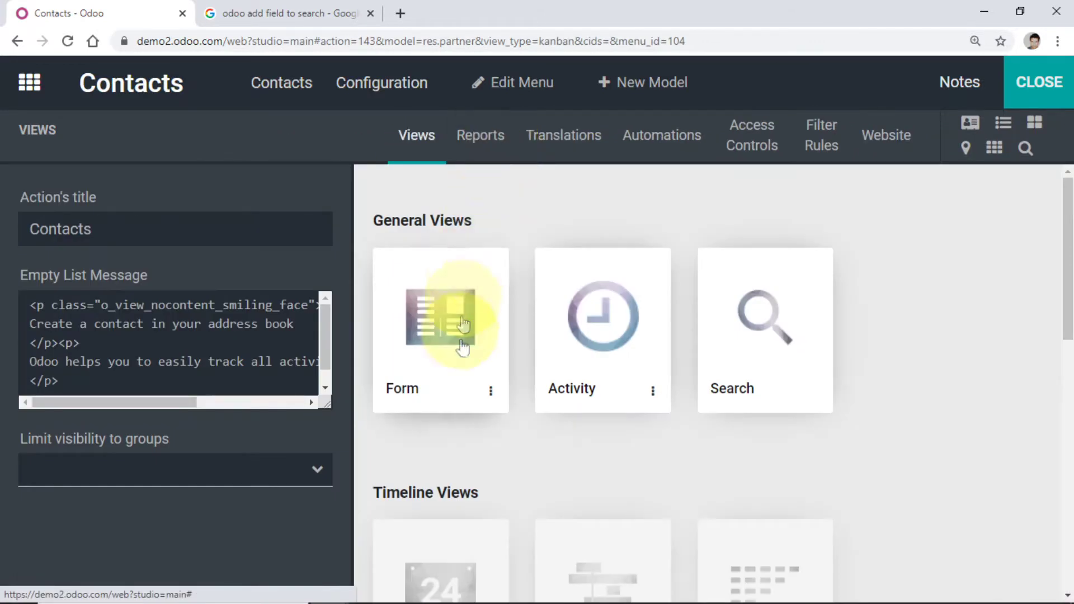
pyautogui.click(431, 335)
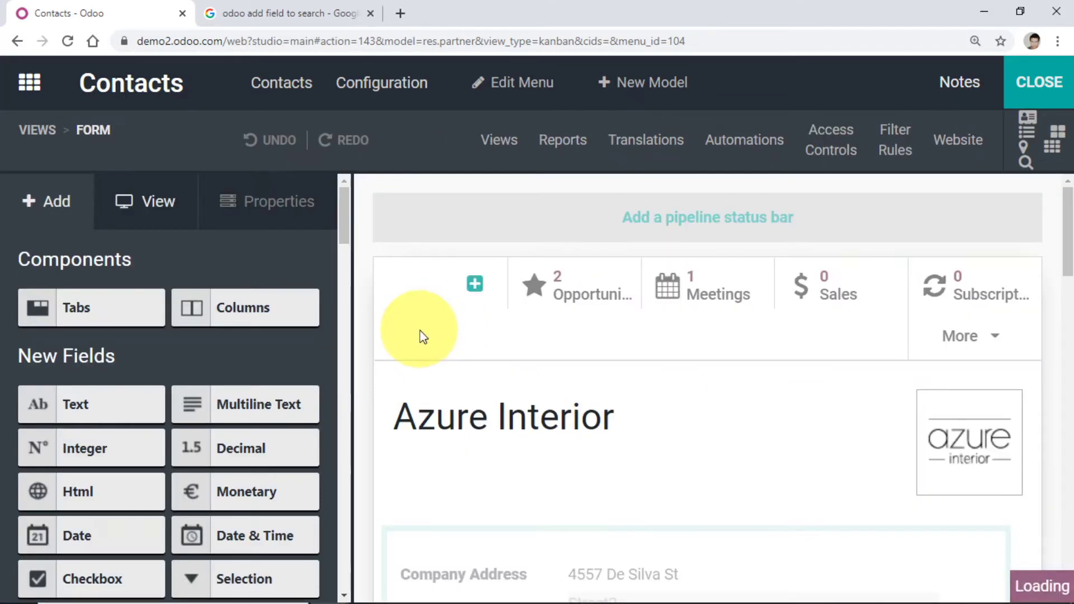
pyautogui.scroll(-4, 456, 330)
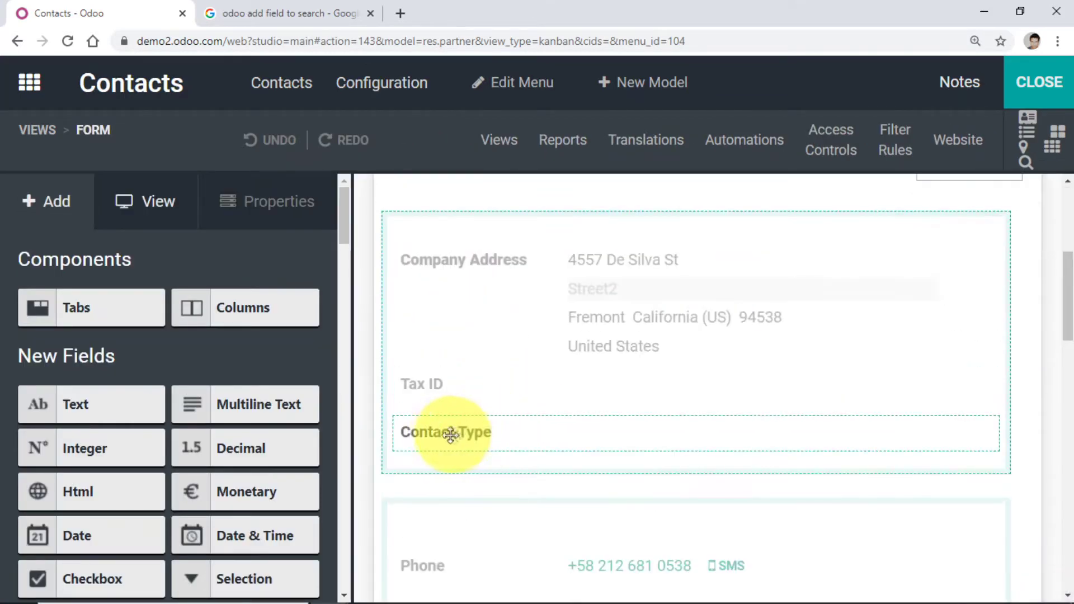
pyautogui.click(513, 431)
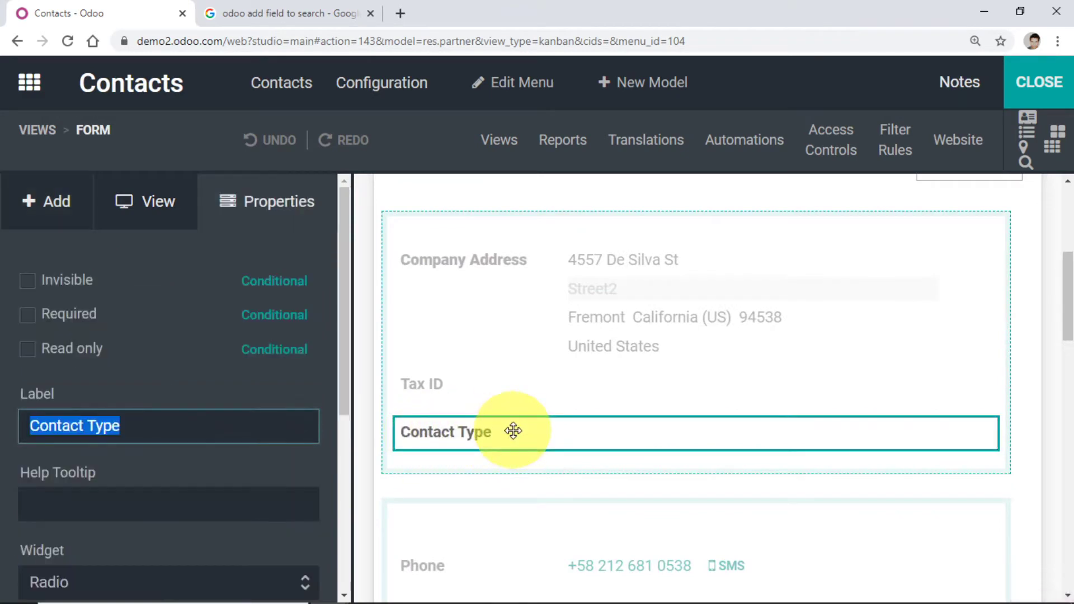
pyautogui.scroll(-4, 145, 427)
pyautogui.scroll(3, 213, 413)
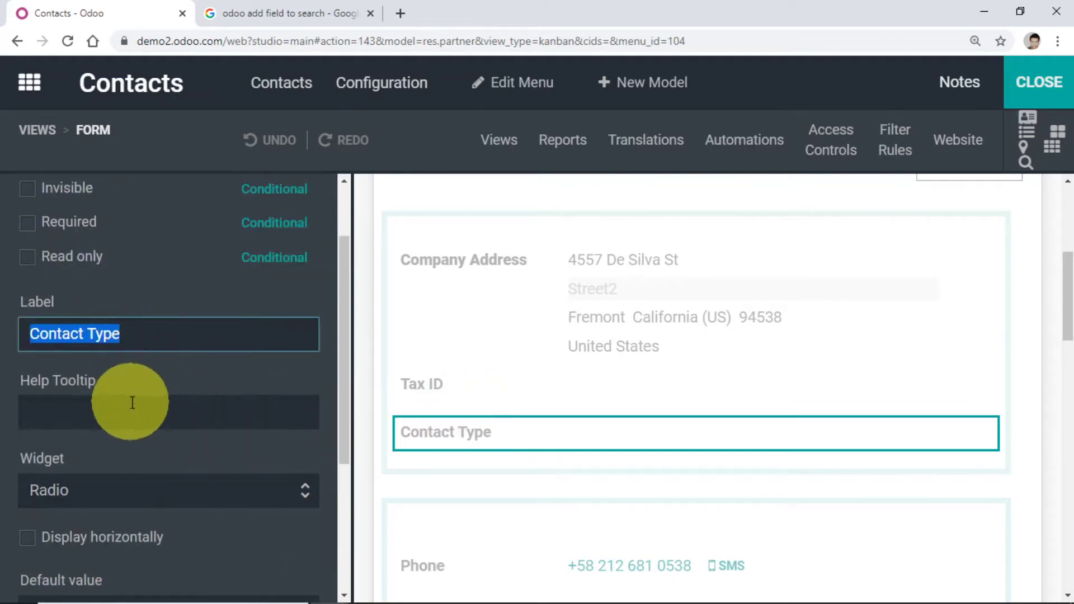
pyautogui.scroll(2, 135, 400)
pyautogui.scroll(3, 582, 305)
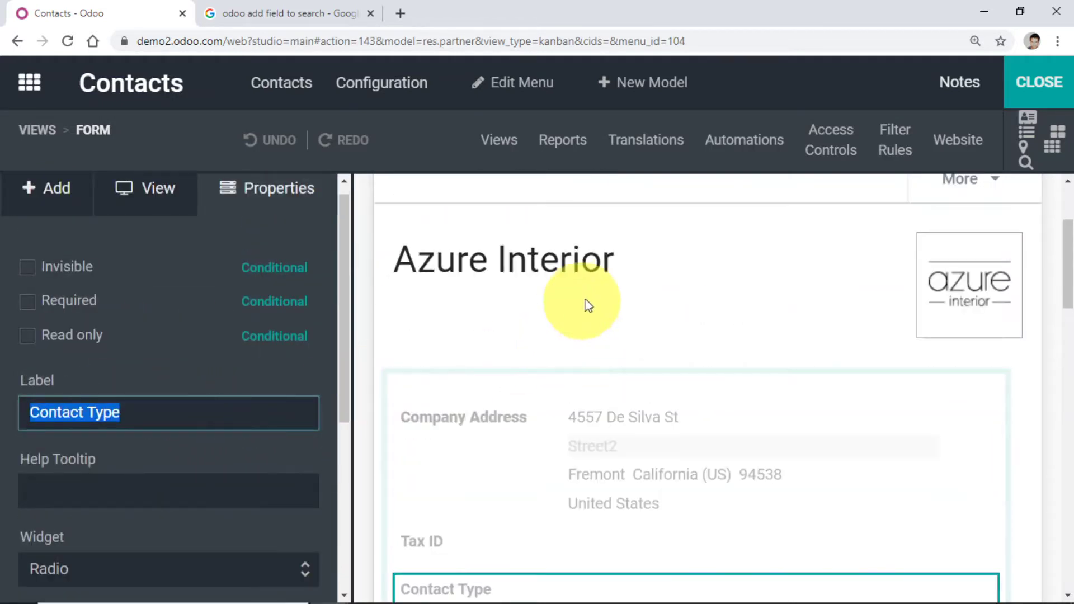
# Step: Return to the overview of the Contacts views and open the List view for editing
pyautogui.click(504, 150)
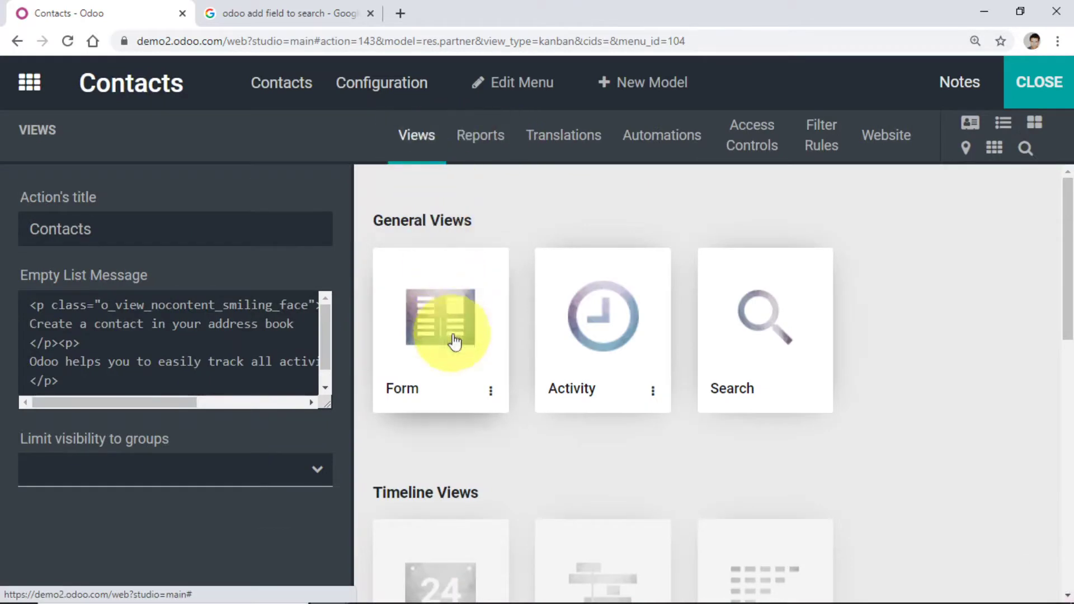
pyautogui.scroll(-3, 560, 369)
pyautogui.scroll(3, 590, 362)
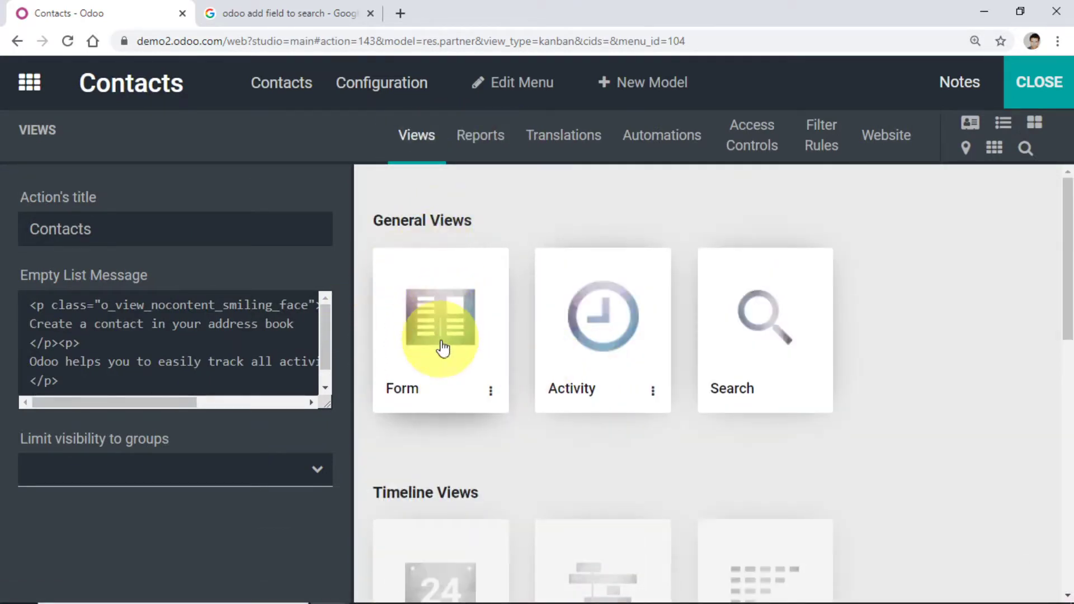
pyautogui.scroll(-3, 684, 336)
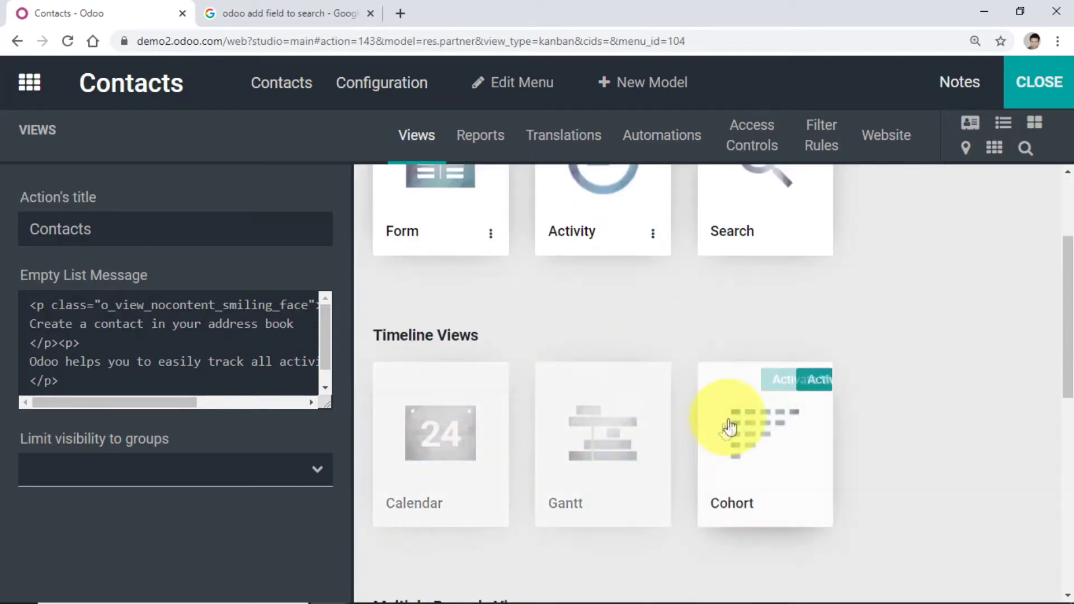
pyautogui.scroll(-5, 425, 453)
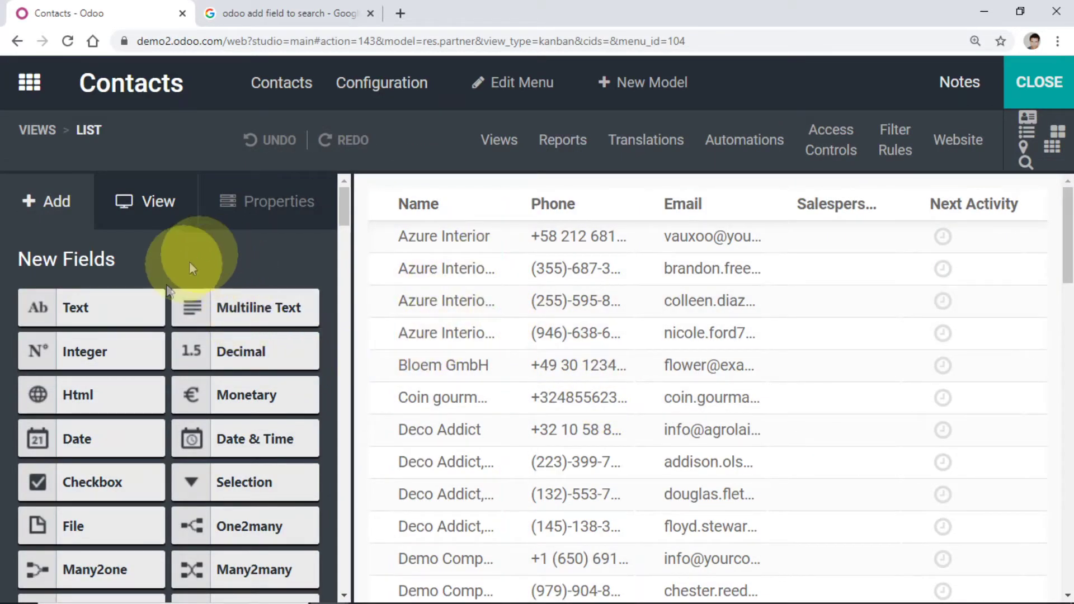
# Step: Search the existing fields for "contact", add Contact Type as a column between Email and Salesperson, and leave Studio
pyautogui.scroll(-7, 262, 327)
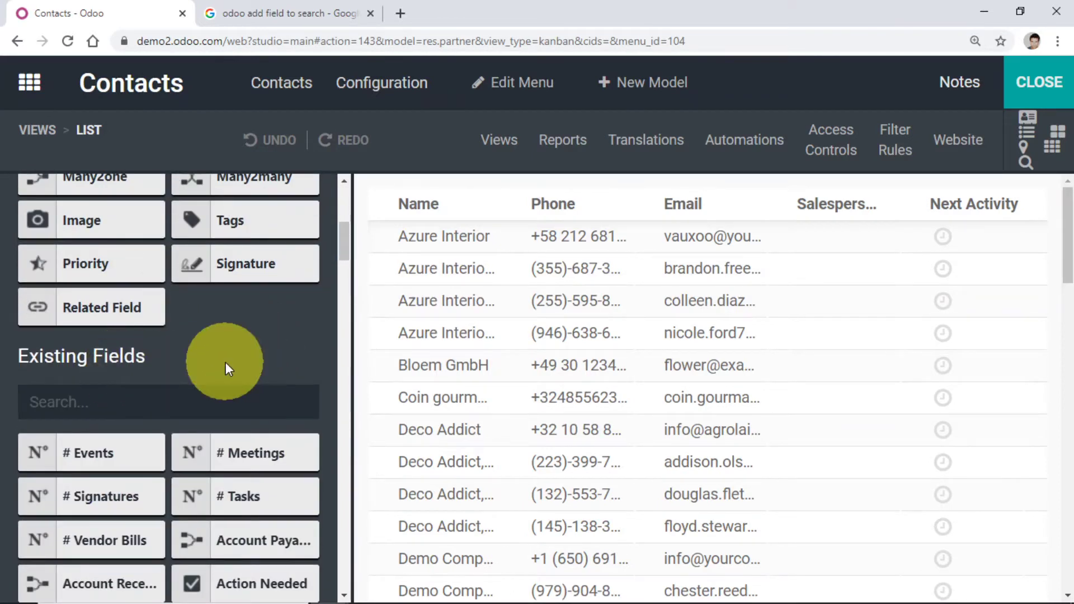
pyautogui.scroll(-1, 241, 358)
pyautogui.moveTo(36, 292); pyautogui.dragTo(152, 289)
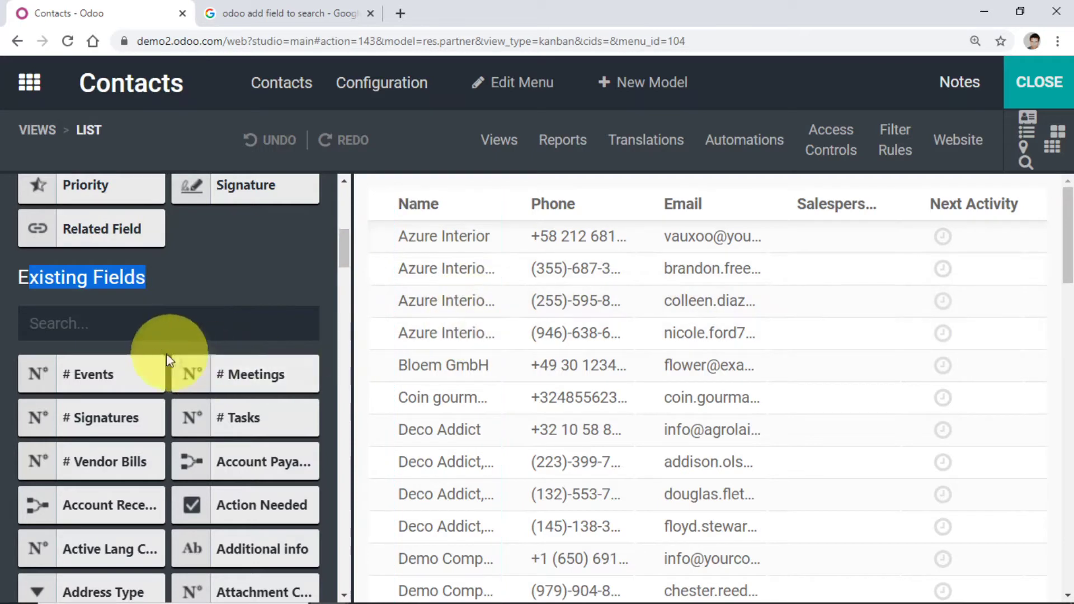
pyautogui.scroll(-2, 343, 247)
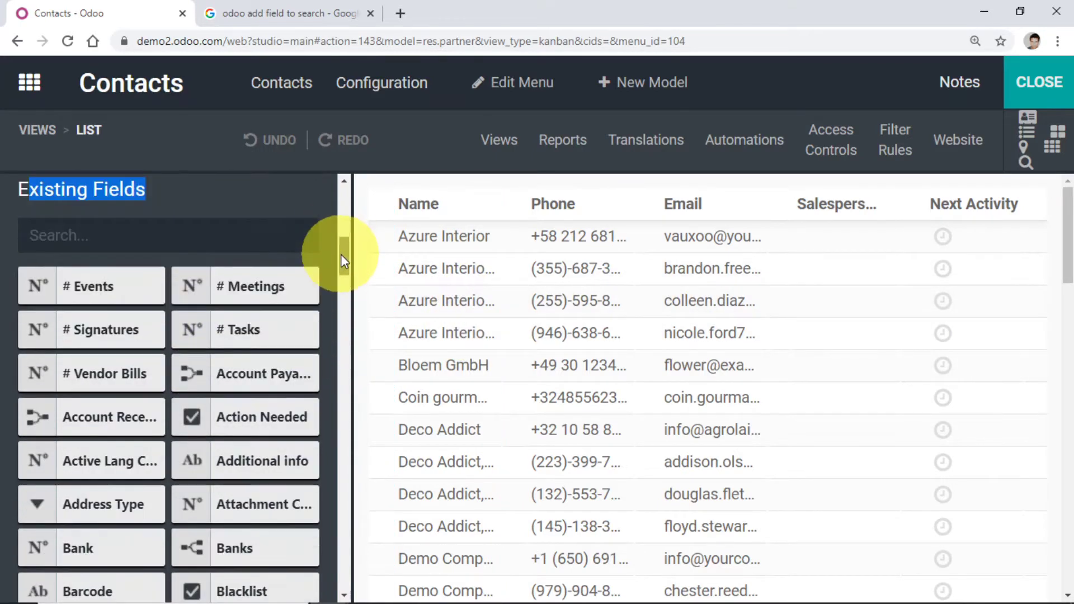
pyautogui.click(246, 237)
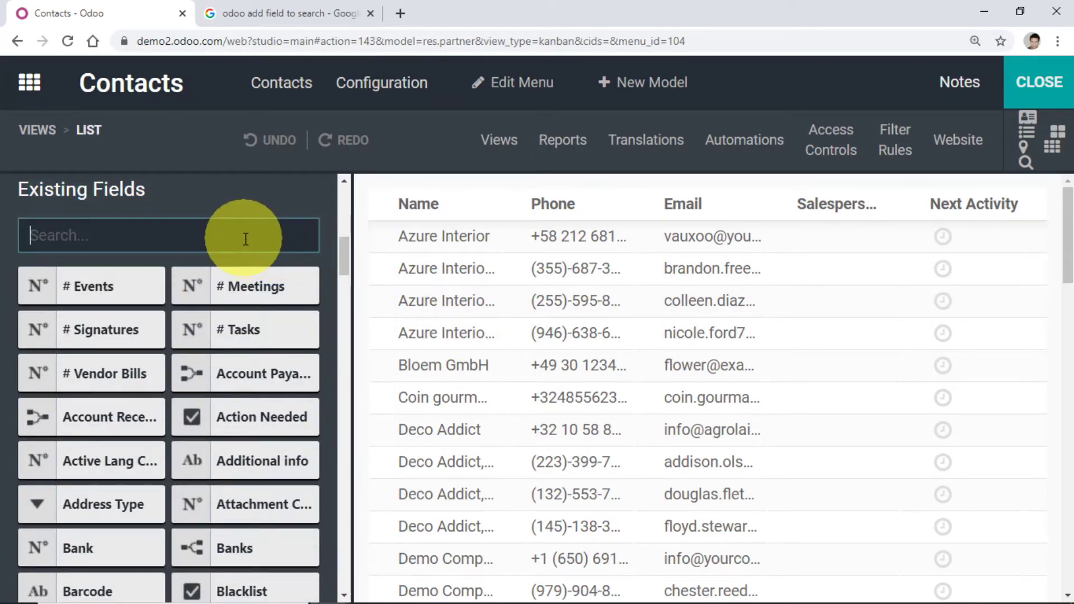
pyautogui.write('contact')
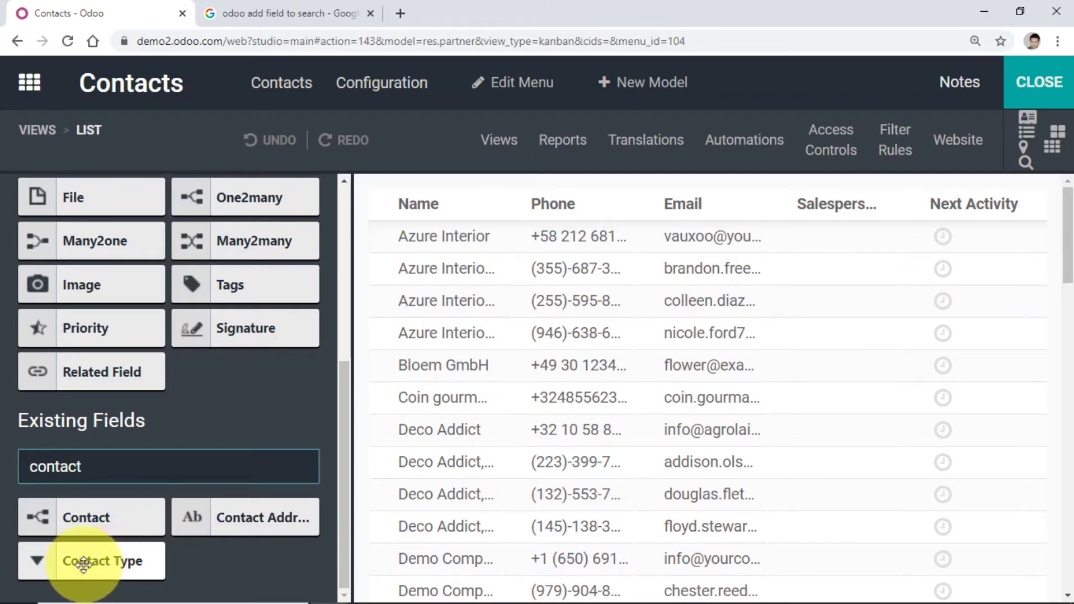
pyautogui.moveTo(72, 565); pyautogui.dragTo(777, 280)
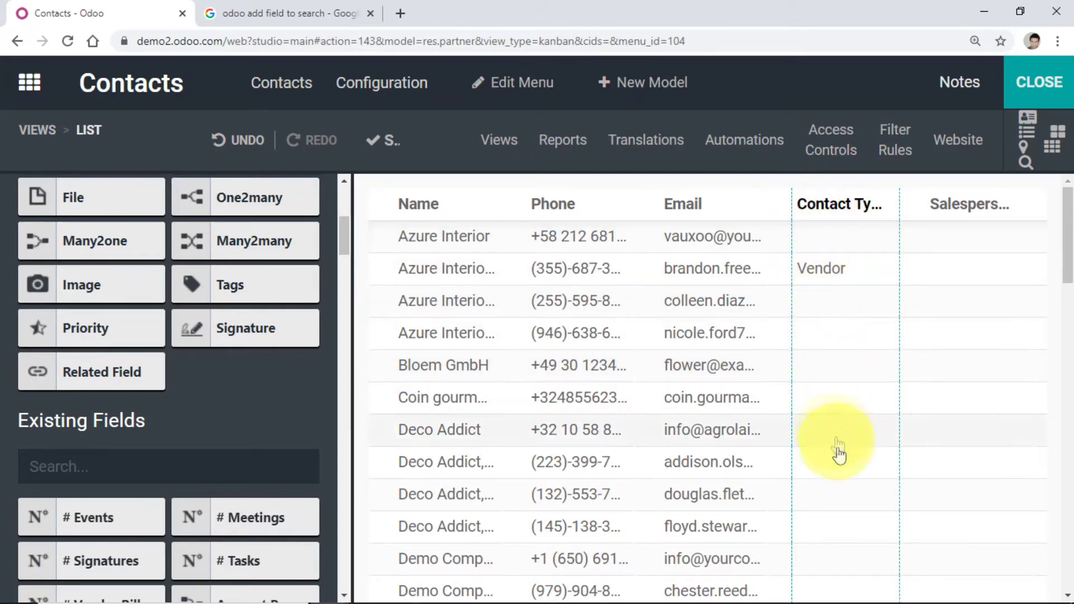
pyautogui.click(1052, 89)
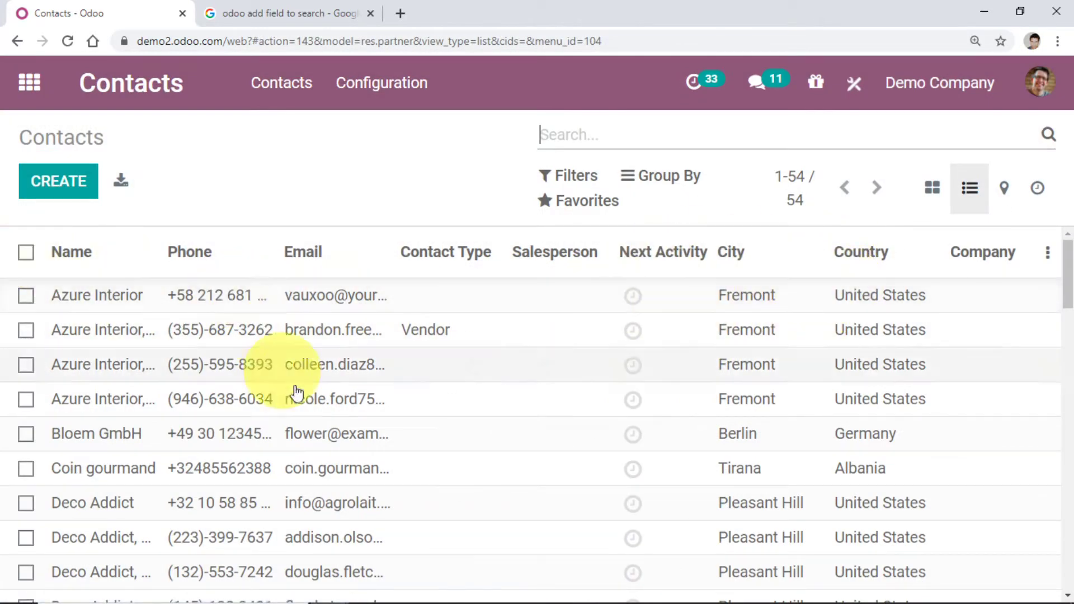
# Step: Examine the Contact Type column throughout the contacts list for filled and empty values
pyautogui.scroll(-2, 455, 392)
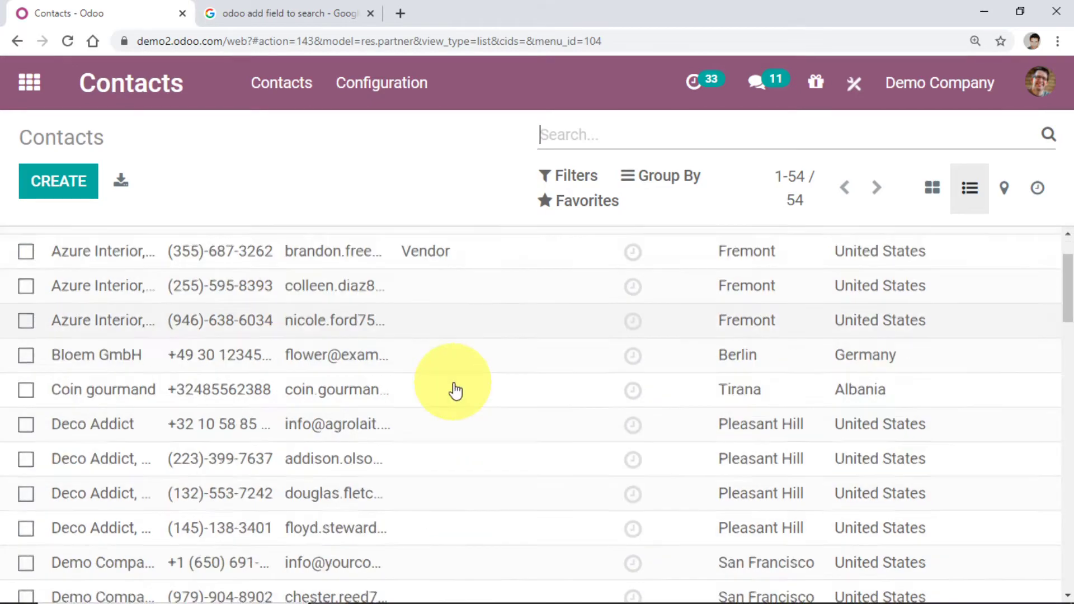
pyautogui.scroll(2, 450, 358)
pyautogui.scroll(-3, 437, 338)
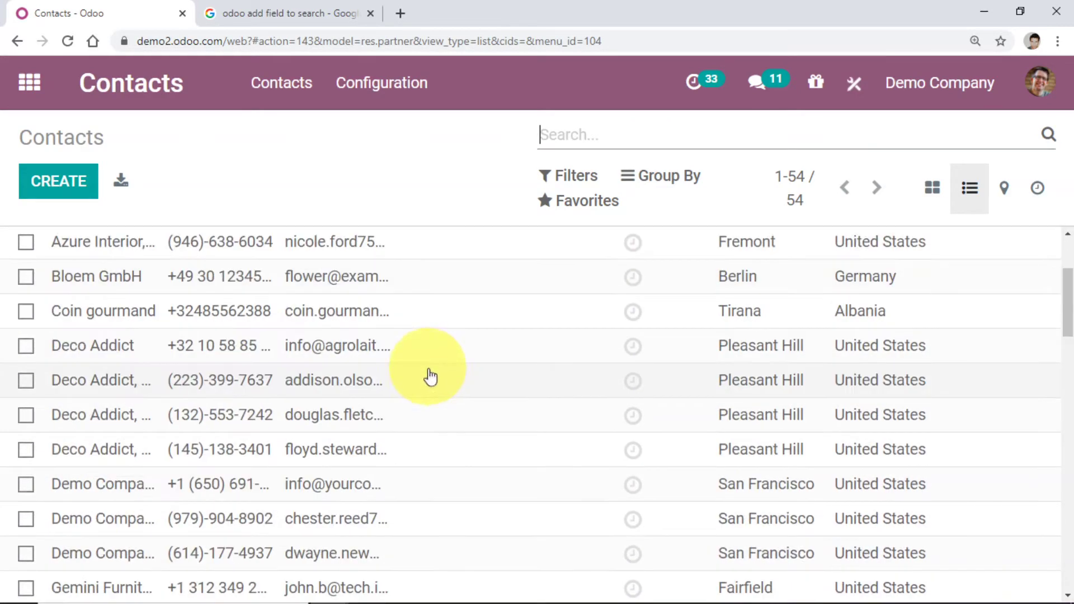
pyautogui.scroll(-6, 434, 383)
pyautogui.scroll(9, 434, 383)
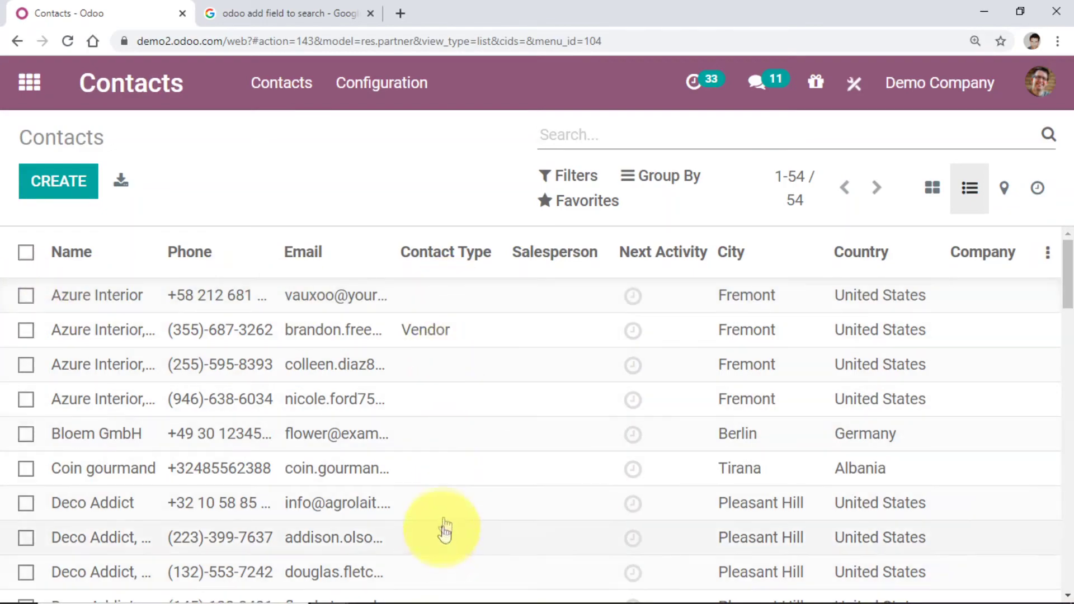
pyautogui.scroll(-9, 447, 392)
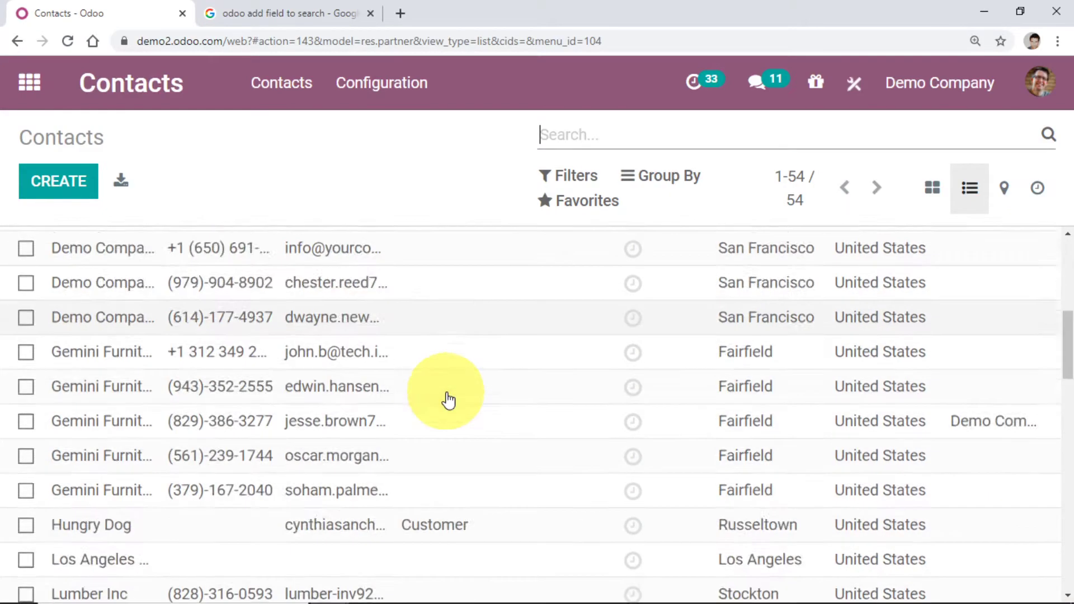
pyautogui.scroll(-4, 458, 386)
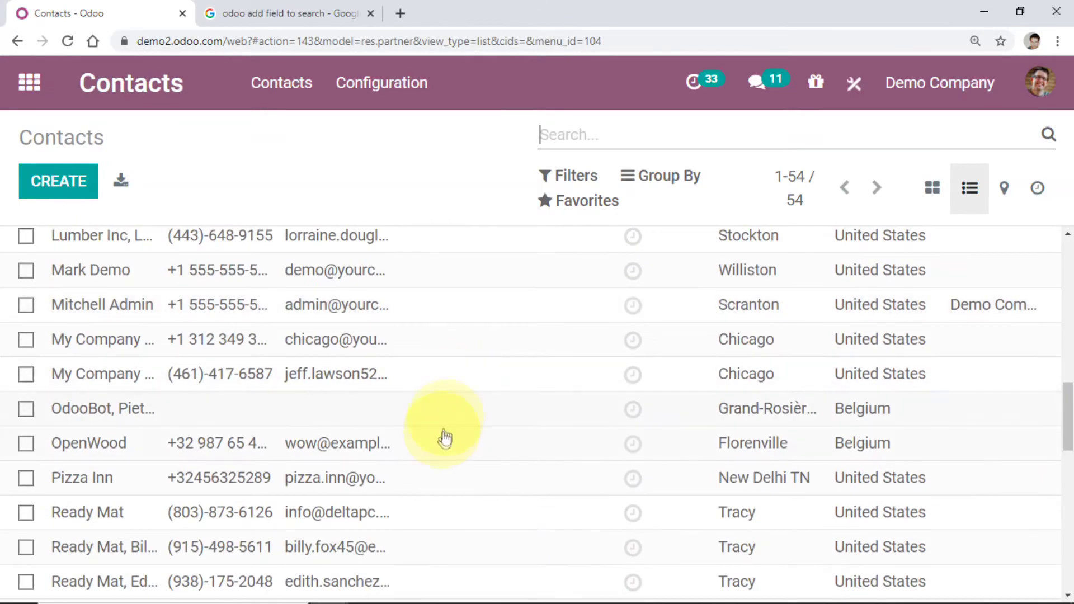
pyautogui.scroll(3, 445, 436)
pyautogui.scroll(8, 445, 437)
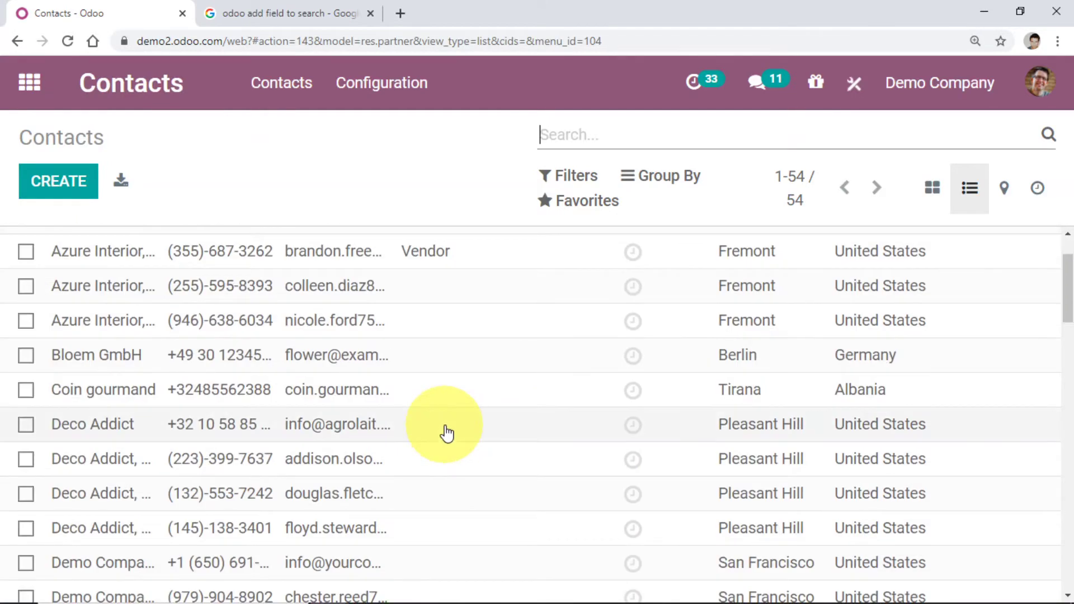
pyautogui.scroll(3, 431, 381)
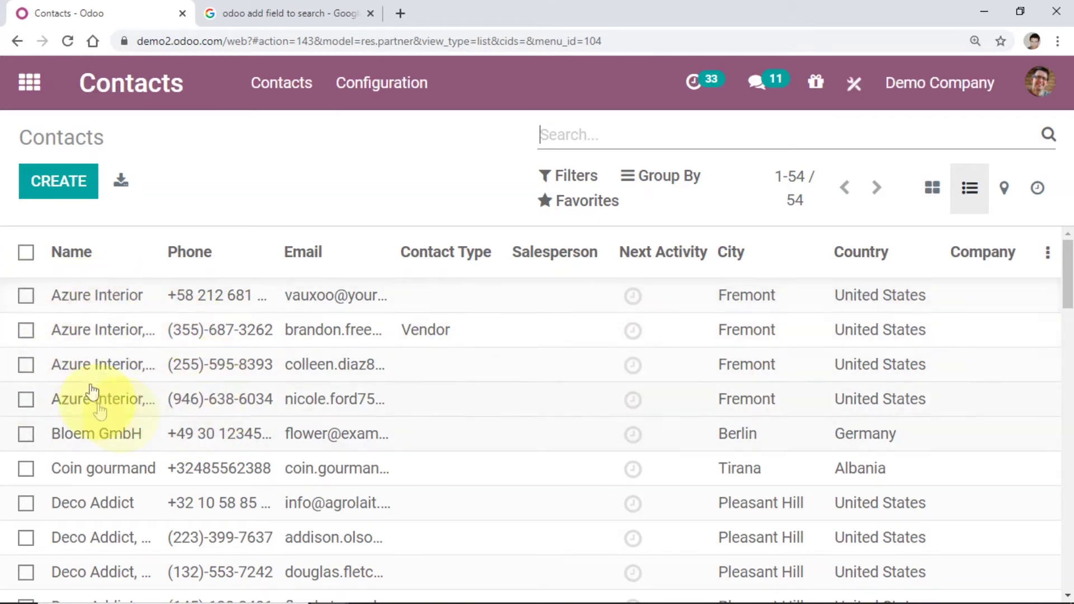
# Step: Select the four Azure Interior contacts and Bloem GmbH, and mass-update their Contact Type to Vendor
pyautogui.click(25, 296)
pyautogui.click(26, 330)
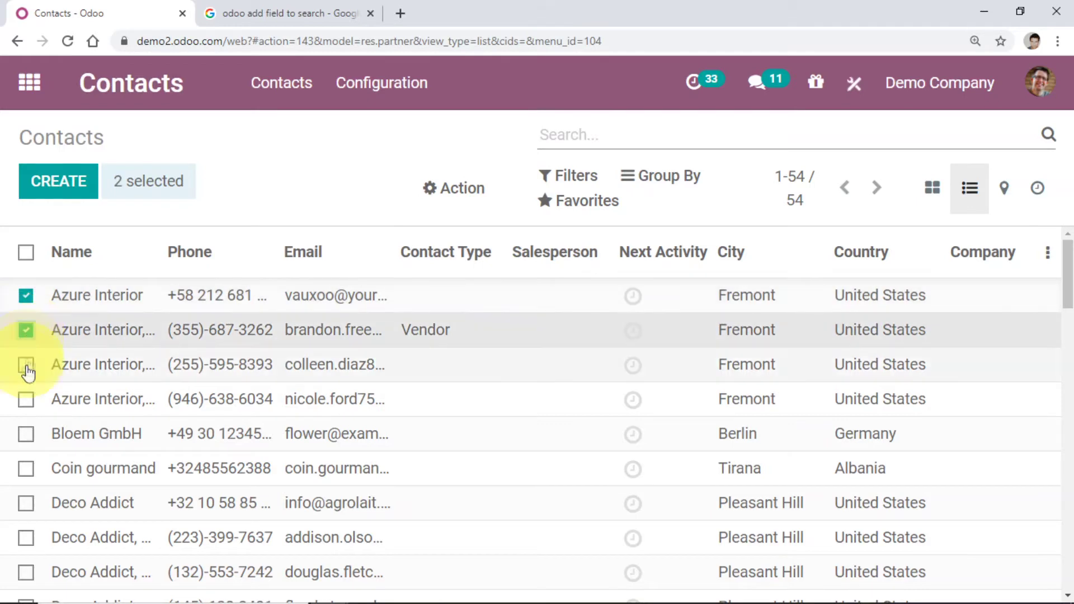
pyautogui.click(26, 365)
pyautogui.click(26, 401)
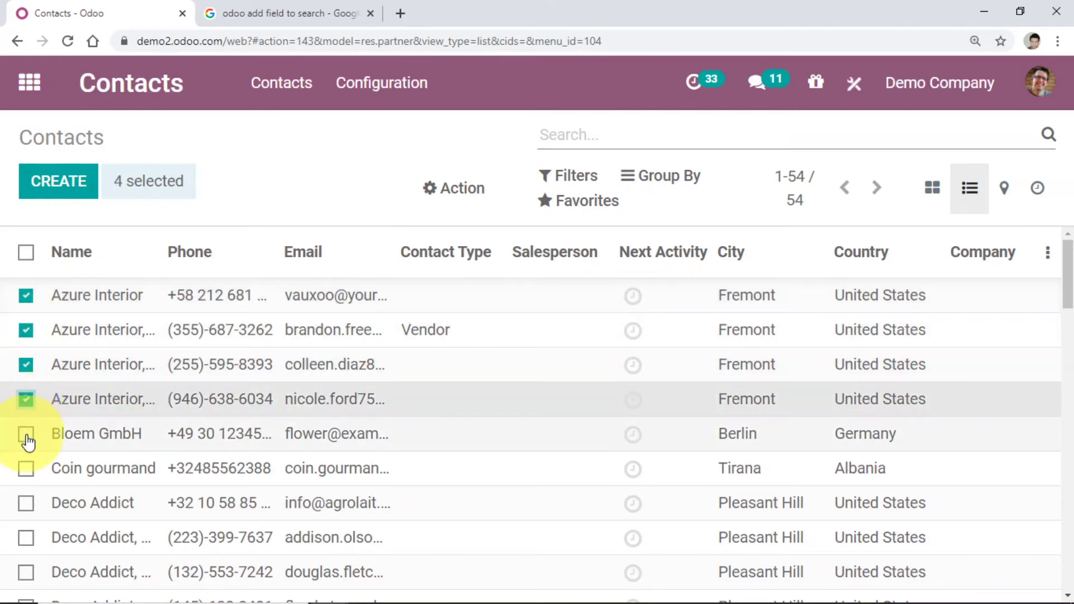
pyautogui.click(27, 435)
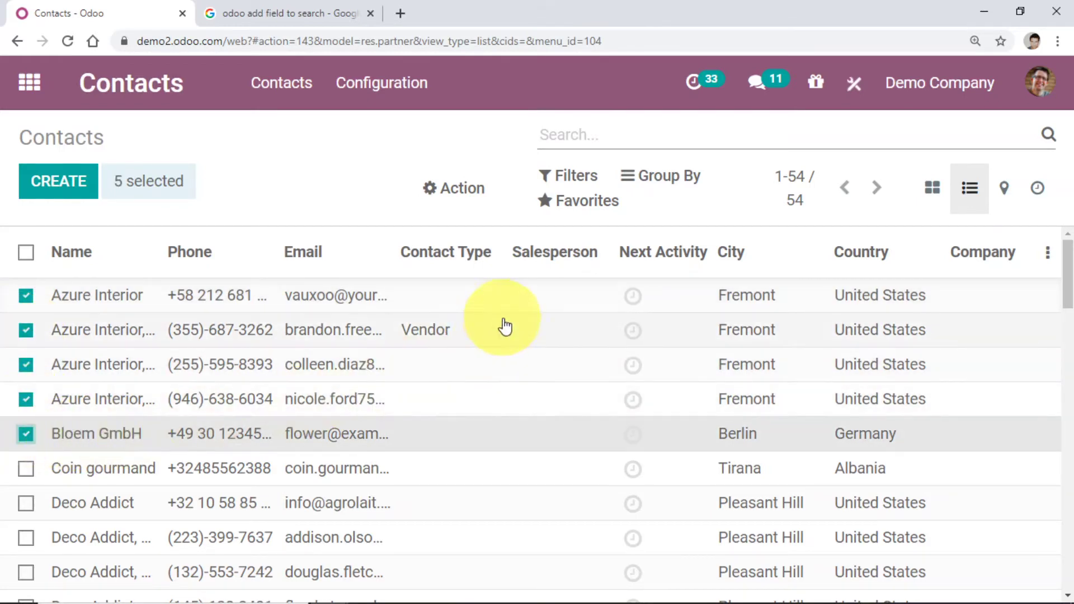
pyautogui.click(442, 338)
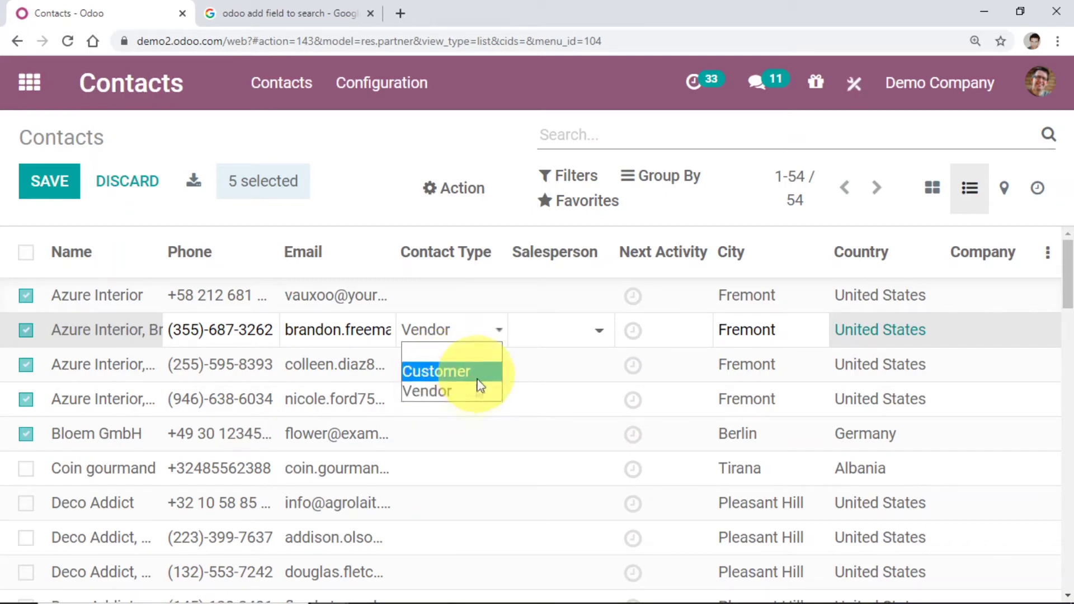
pyautogui.click(462, 390)
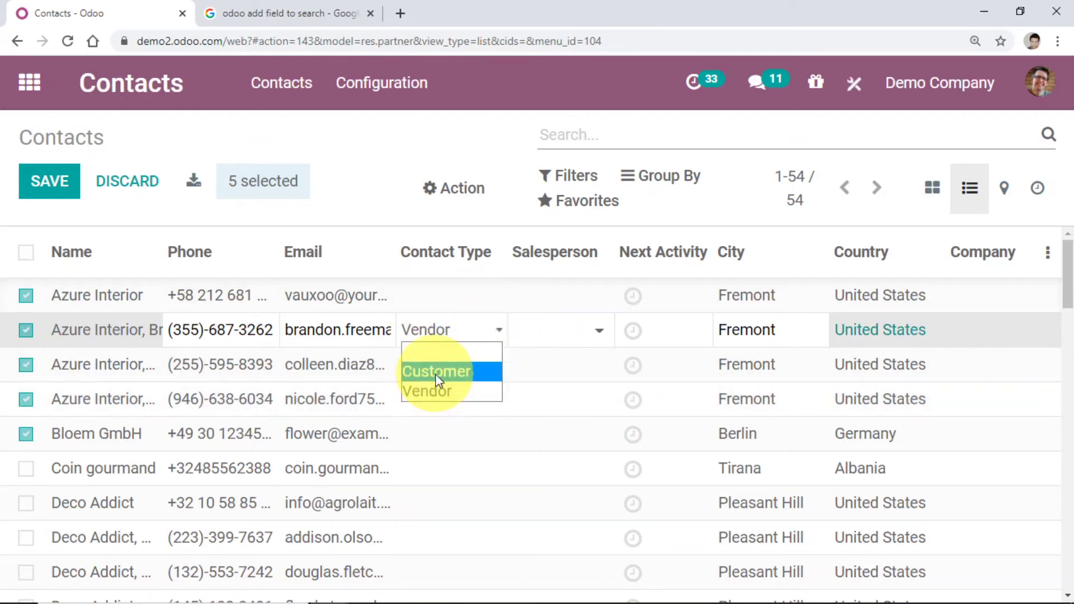
pyautogui.click(442, 391)
pyautogui.click(451, 375)
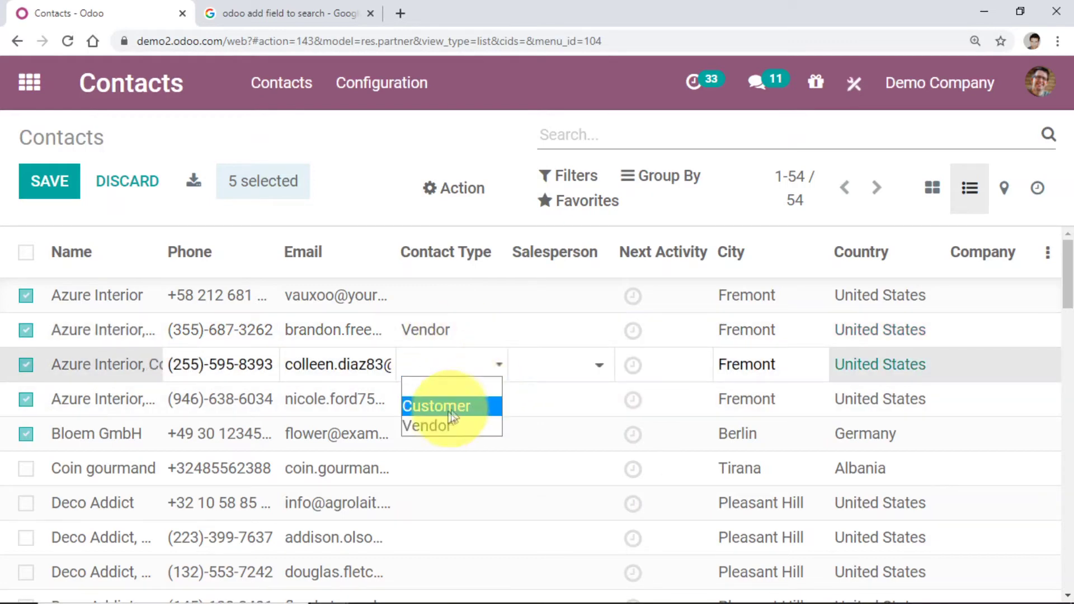
pyautogui.click(432, 425)
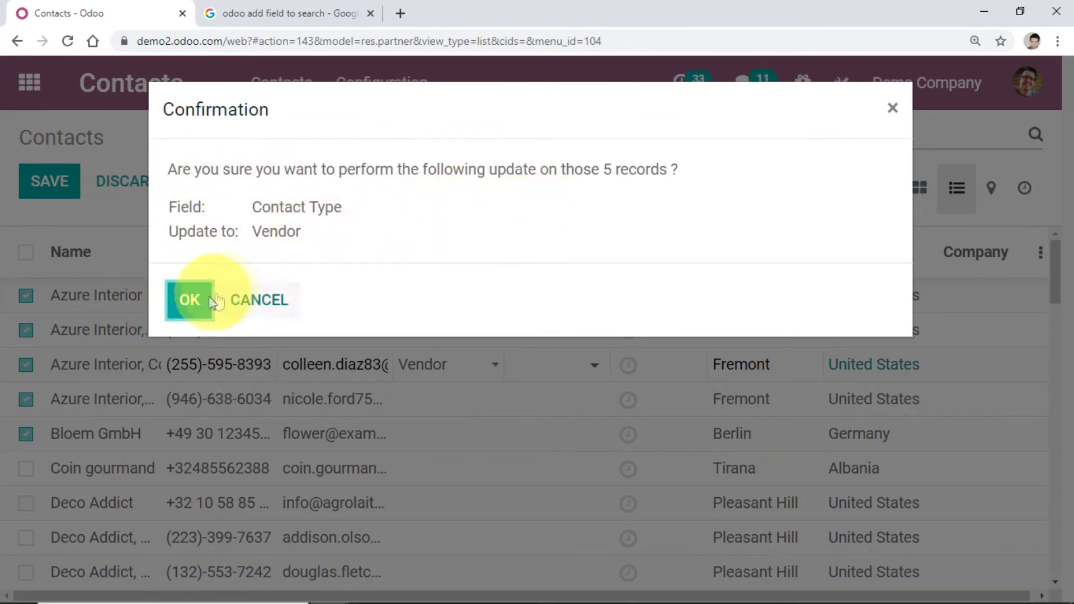
pyautogui.click(192, 305)
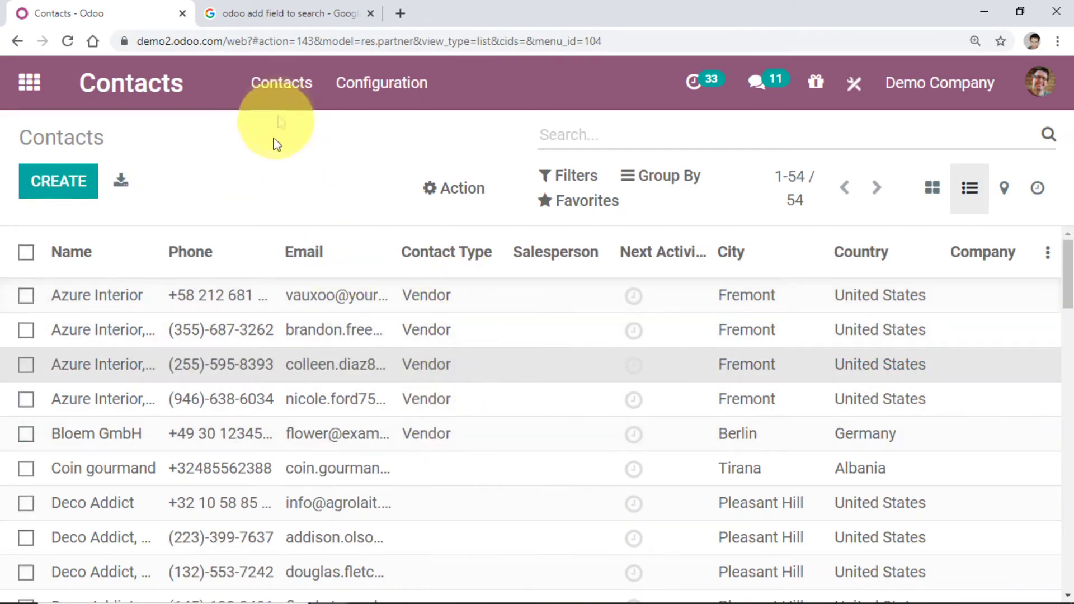
# Step: Select the four Deco Addict and five Gemini Furniture contacts, and mass-update their Contact Type to Vendor
pyautogui.scroll(-3, 278, 336)
pyautogui.scroll(-2, 340, 343)
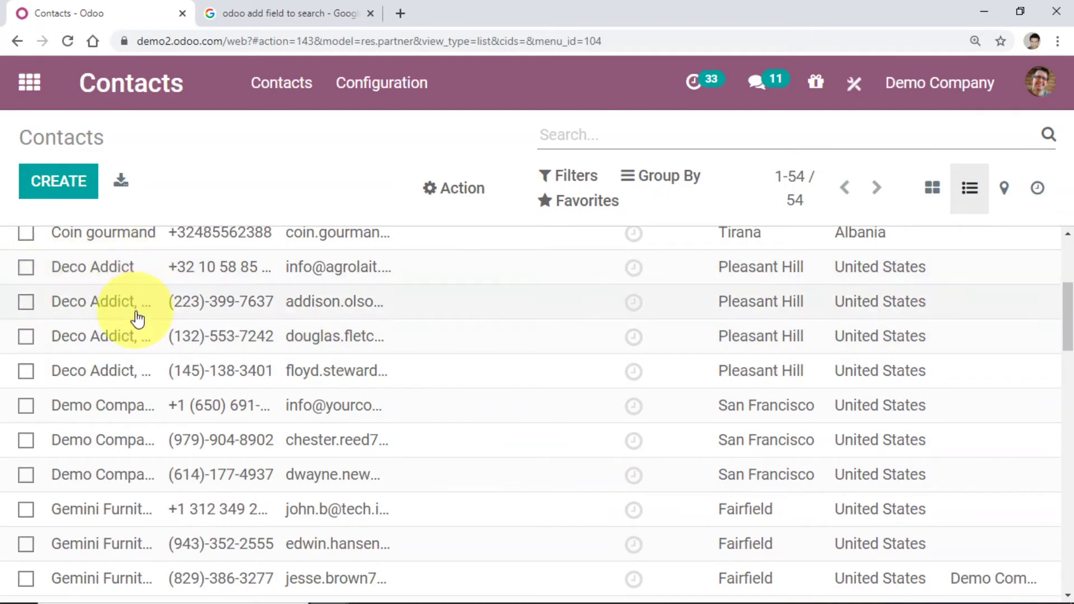
pyautogui.click(26, 274)
pyautogui.click(26, 305)
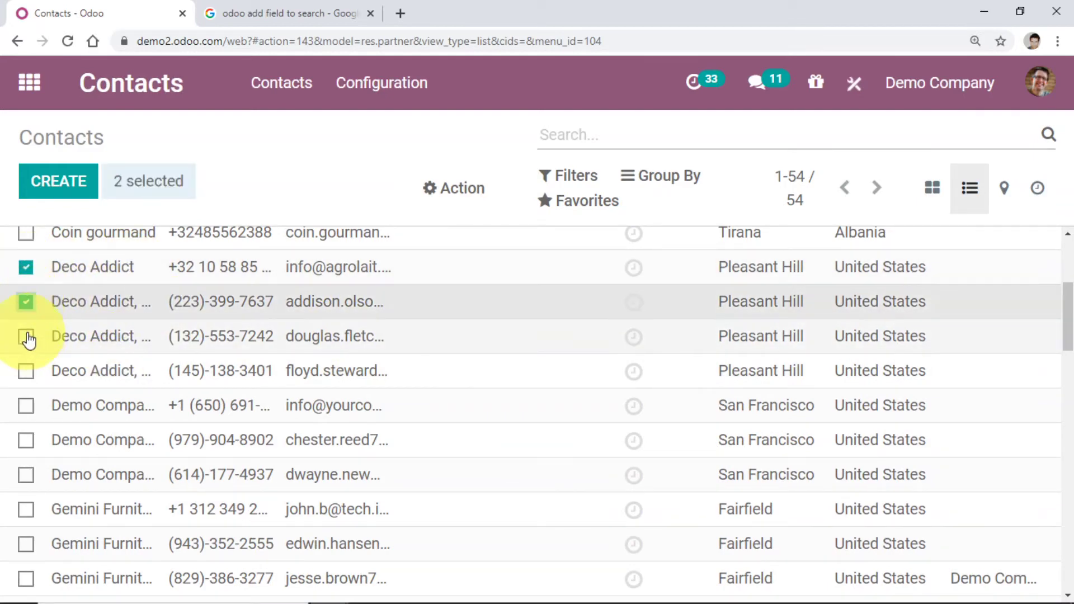
pyautogui.click(27, 337)
pyautogui.click(26, 371)
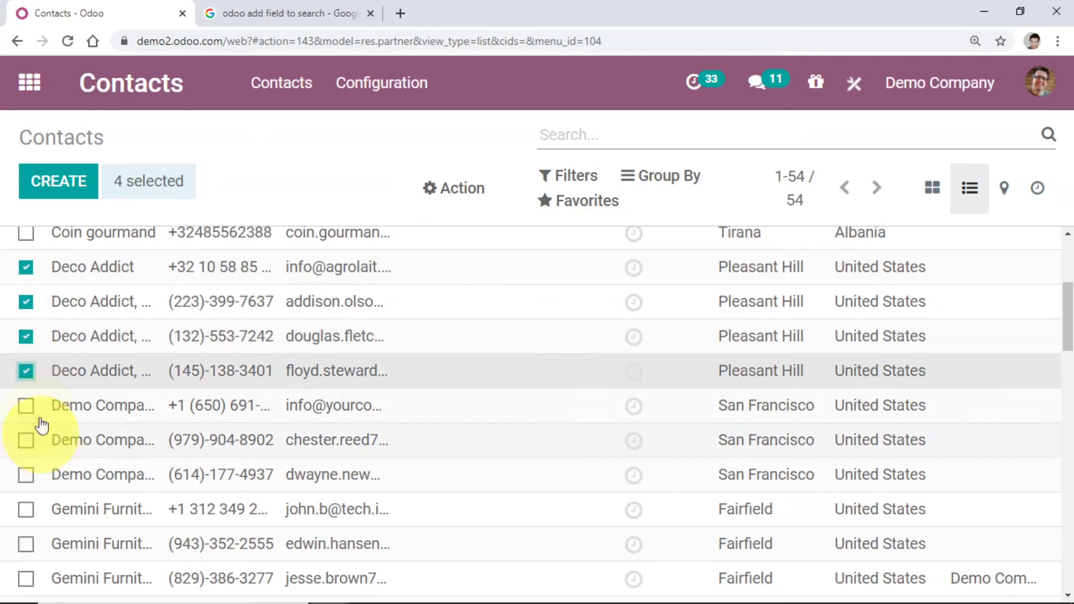
pyautogui.scroll(-2, 42, 427)
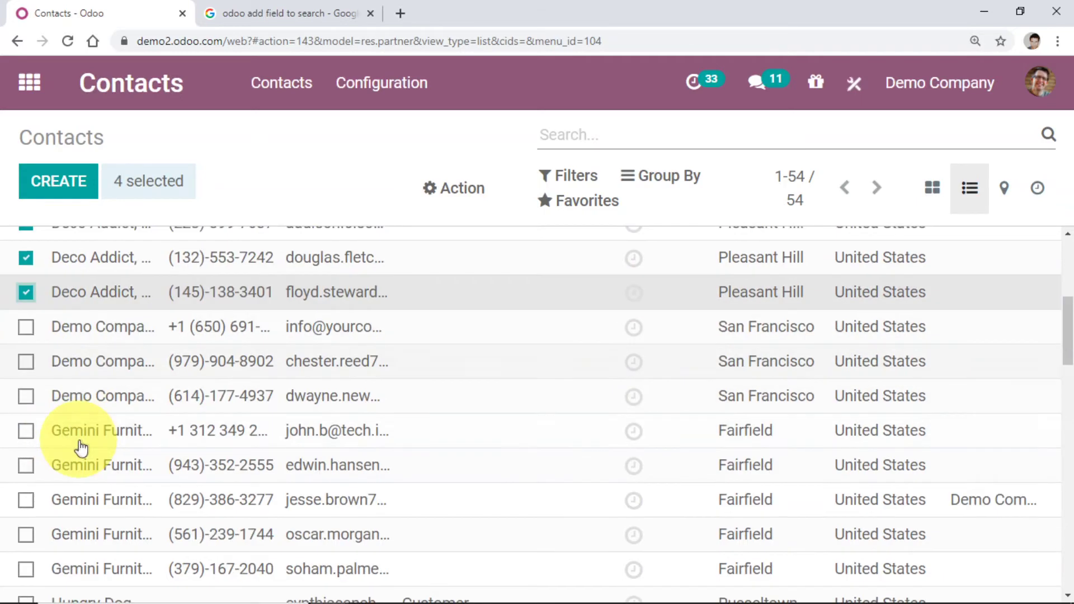
pyautogui.click(26, 432)
pyautogui.click(26, 468)
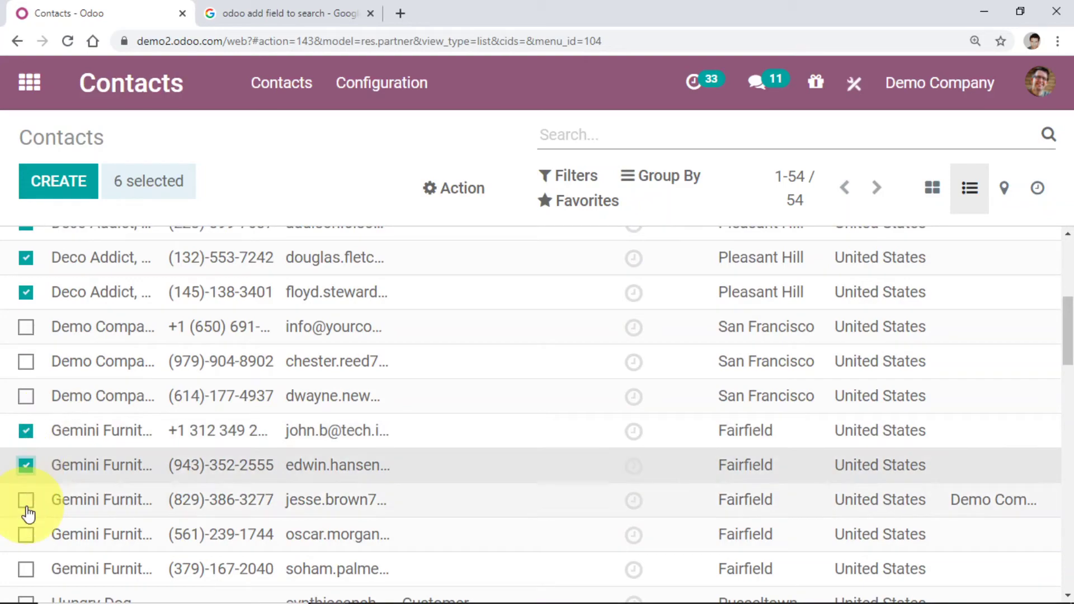
pyautogui.click(25, 502)
pyautogui.click(26, 540)
pyautogui.click(26, 569)
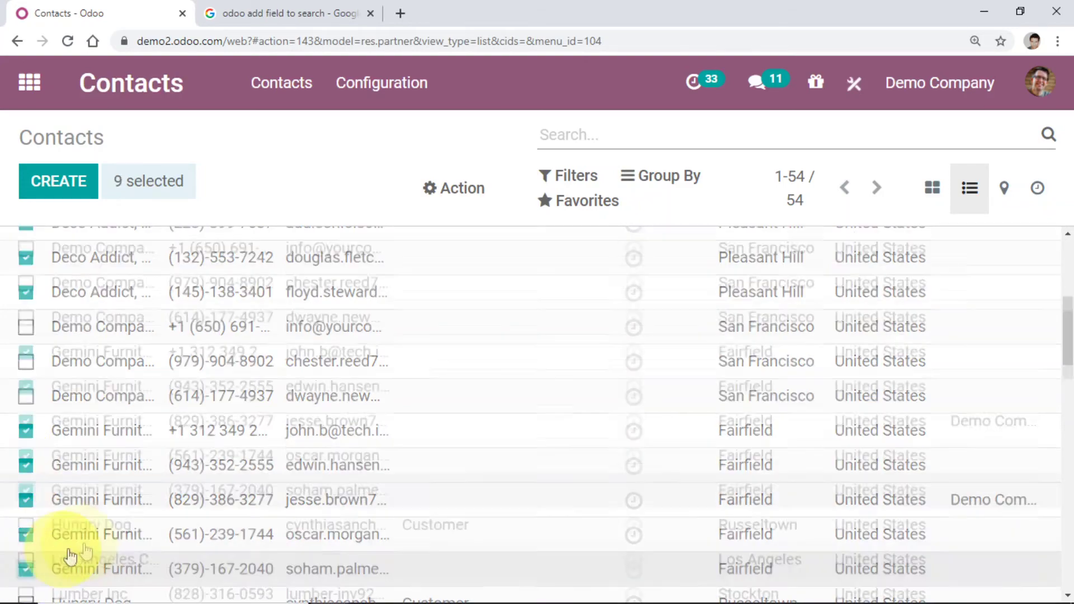
pyautogui.scroll(-4, 247, 542)
pyautogui.scroll(4, 345, 493)
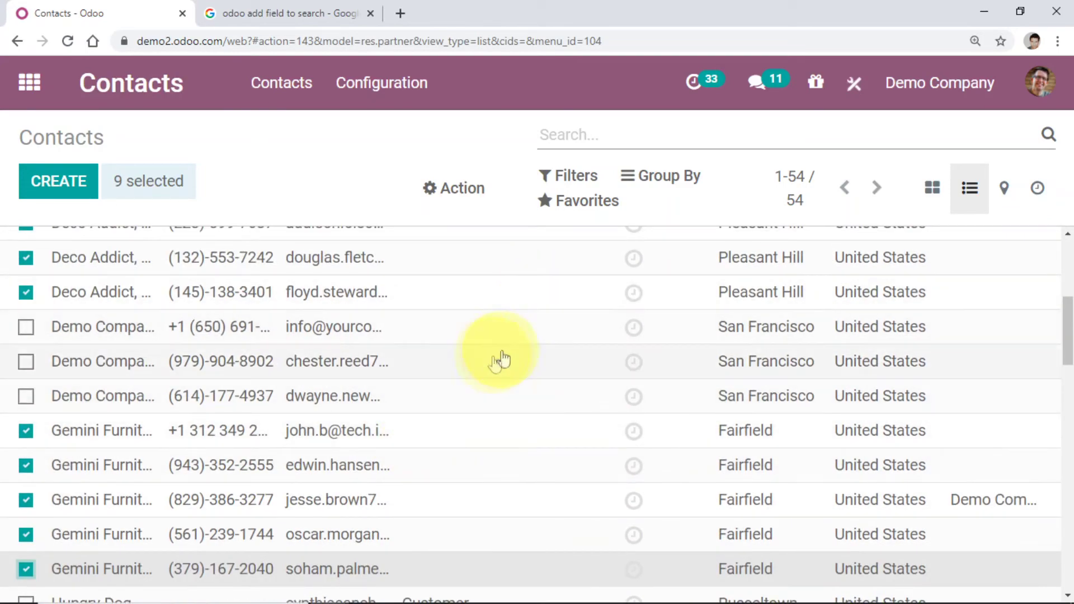
pyautogui.click(452, 438)
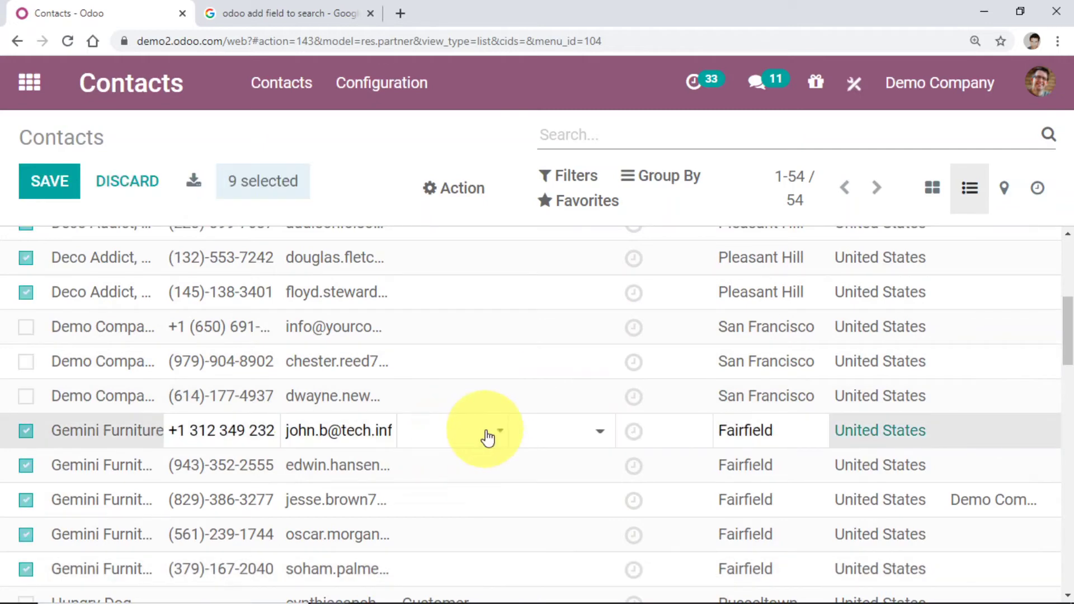
pyautogui.click(449, 490)
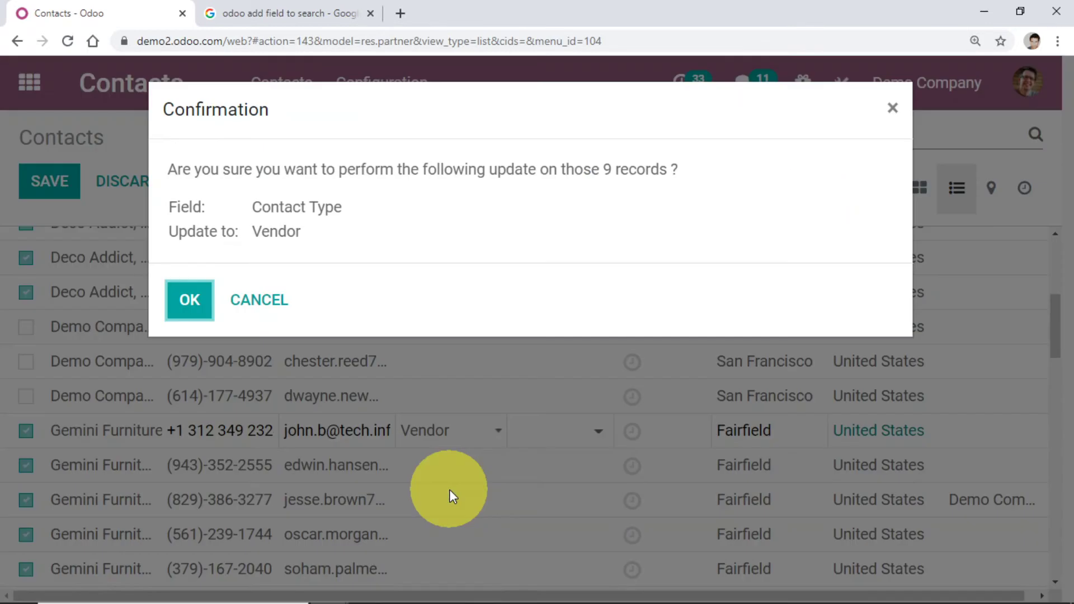
pyautogui.click(192, 315)
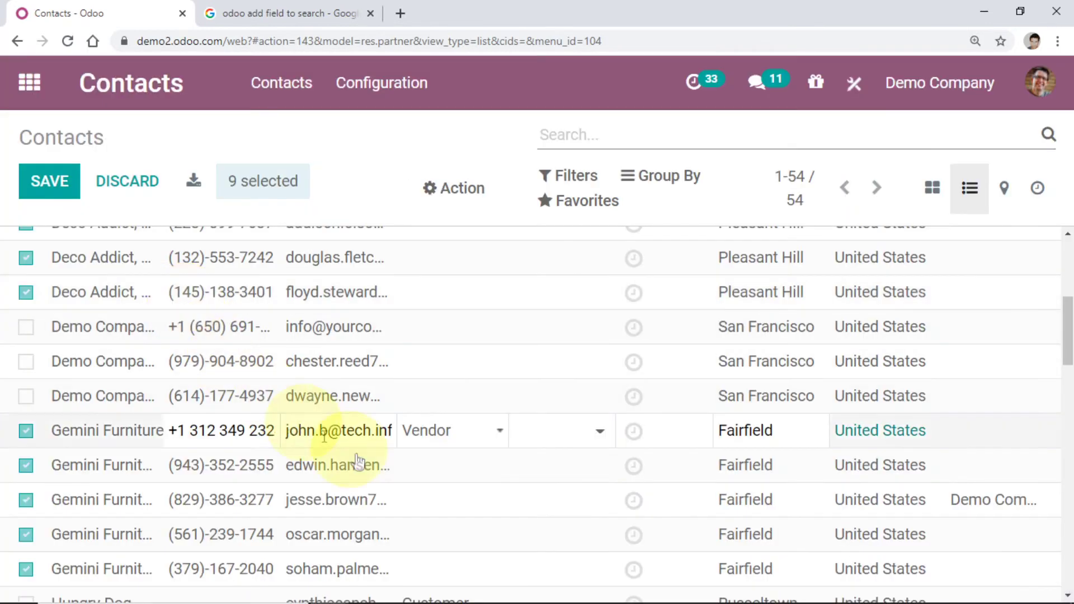
# Step: Select Coin gourmand, the Los Angeles contact, OpenWood and Pizza Inn, and mass-update their Contact Type to Customer
pyautogui.scroll(5, 505, 546)
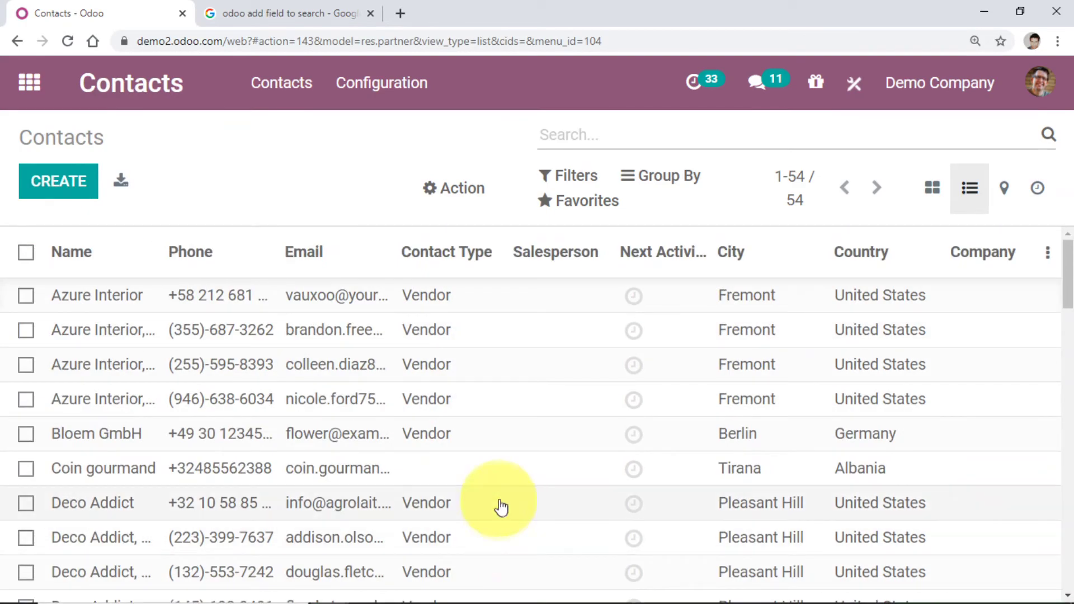
pyautogui.click(25, 470)
pyautogui.scroll(-1, 56, 470)
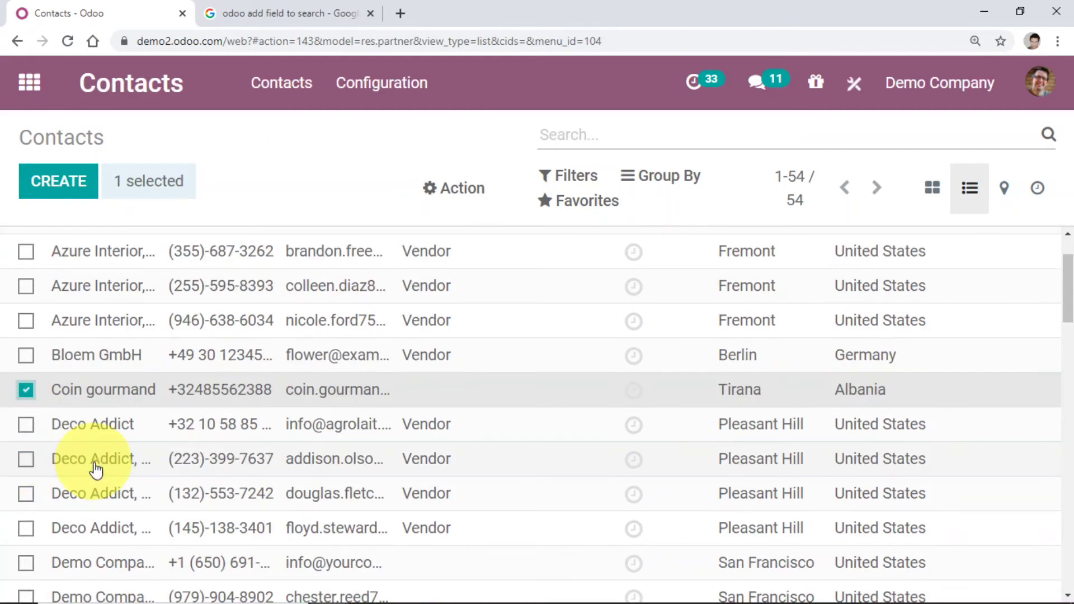
pyautogui.scroll(-3, 155, 410)
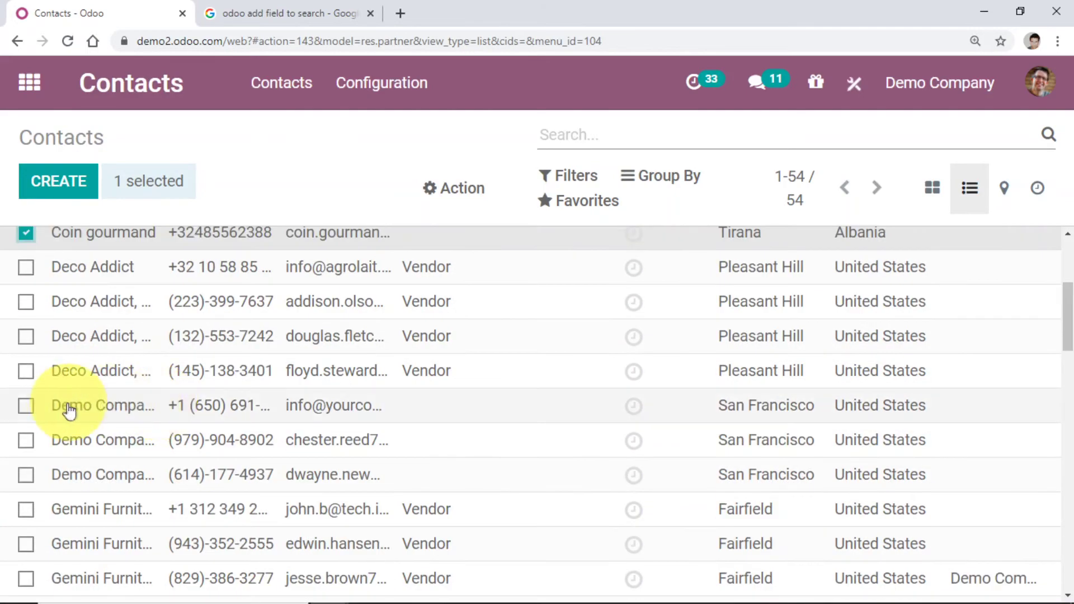
pyautogui.scroll(-5, 132, 455)
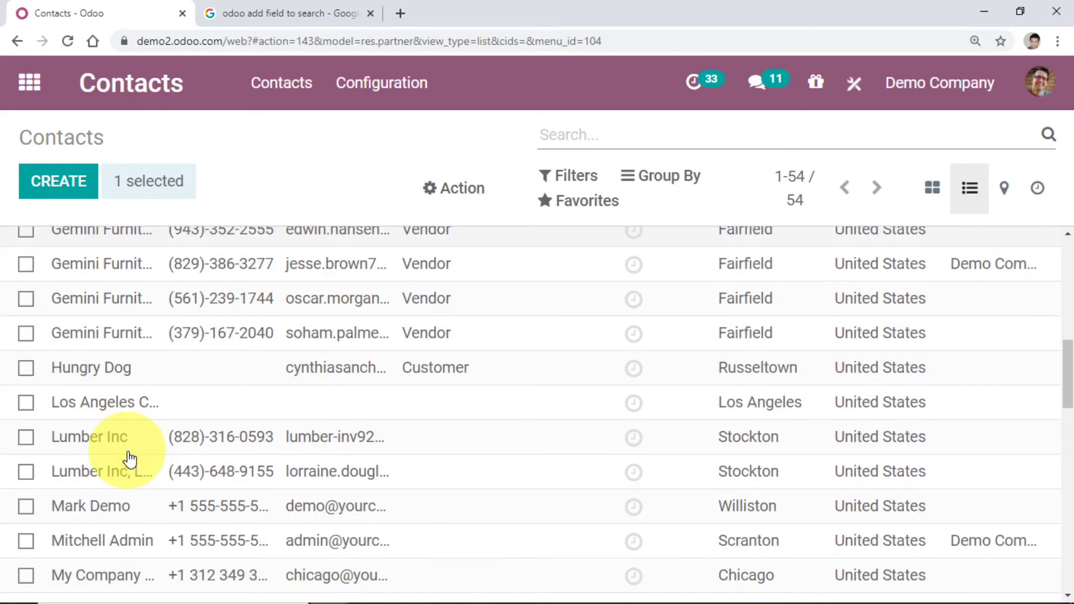
pyautogui.click(25, 404)
pyautogui.scroll(-2, 97, 424)
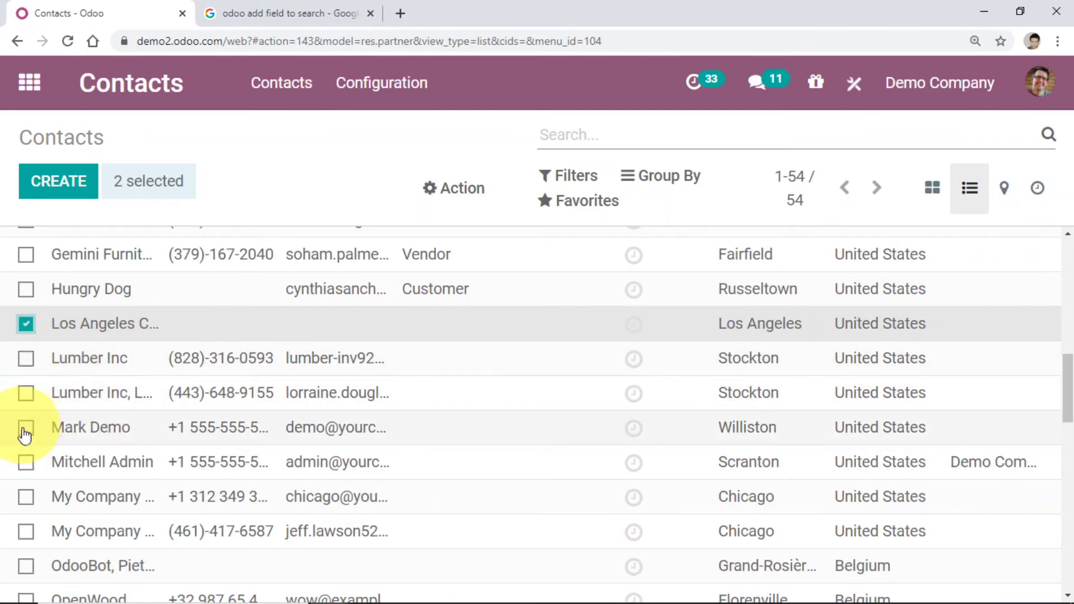
pyautogui.scroll(-3, 24, 432)
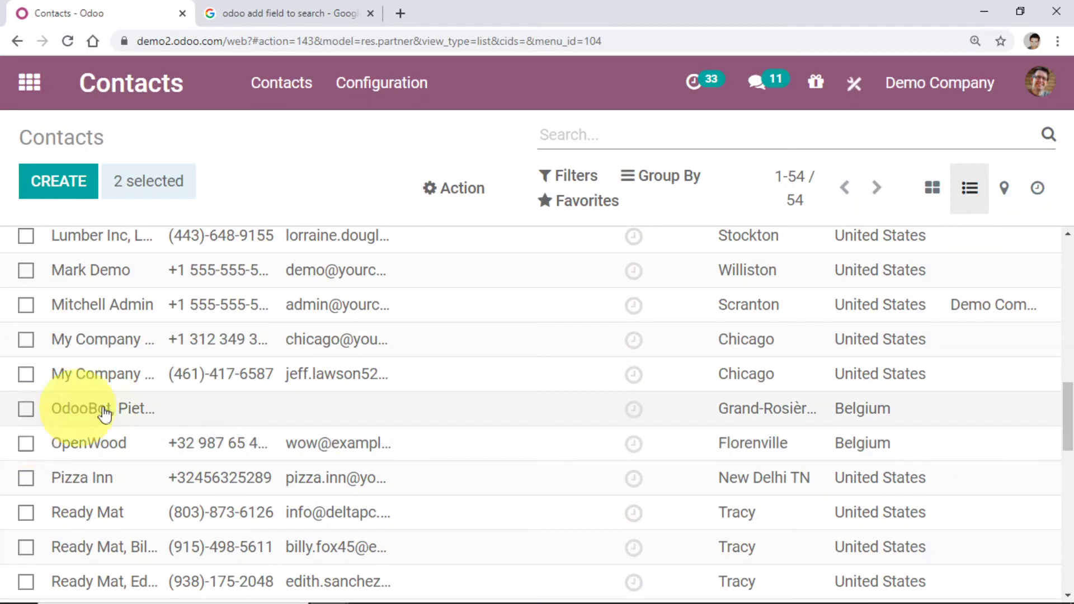
pyautogui.click(26, 444)
pyautogui.click(27, 479)
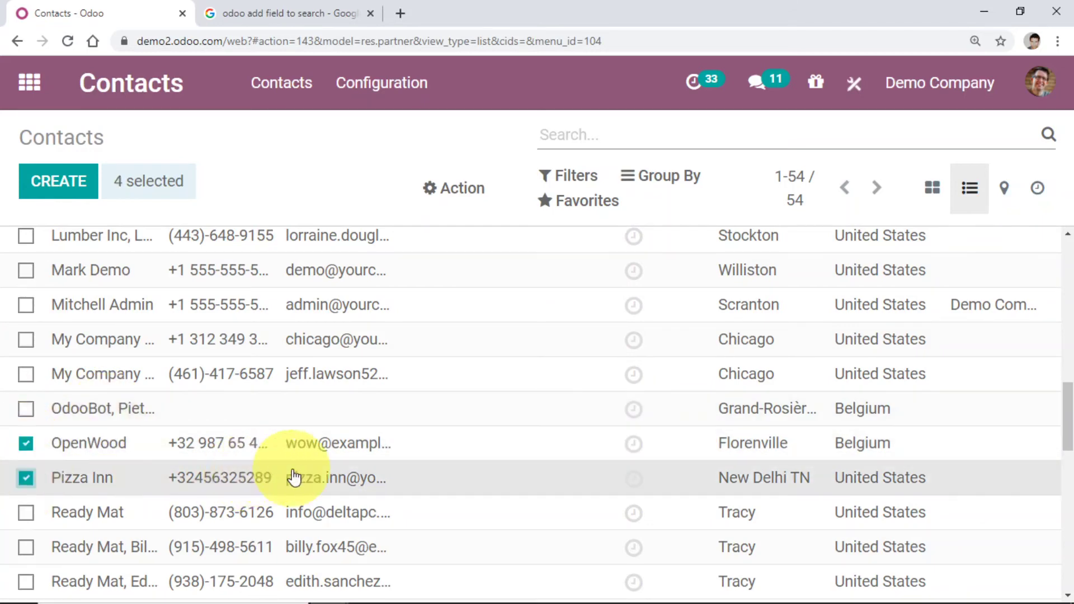
pyautogui.scroll(-2, 224, 482)
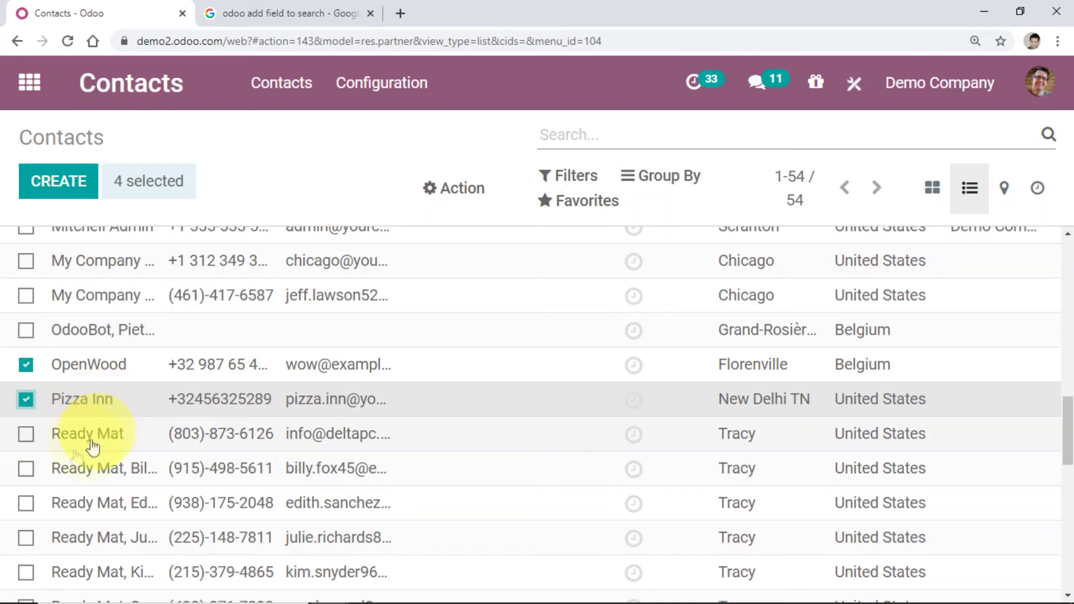
pyautogui.scroll(3, 484, 413)
pyautogui.scroll(-2, 448, 468)
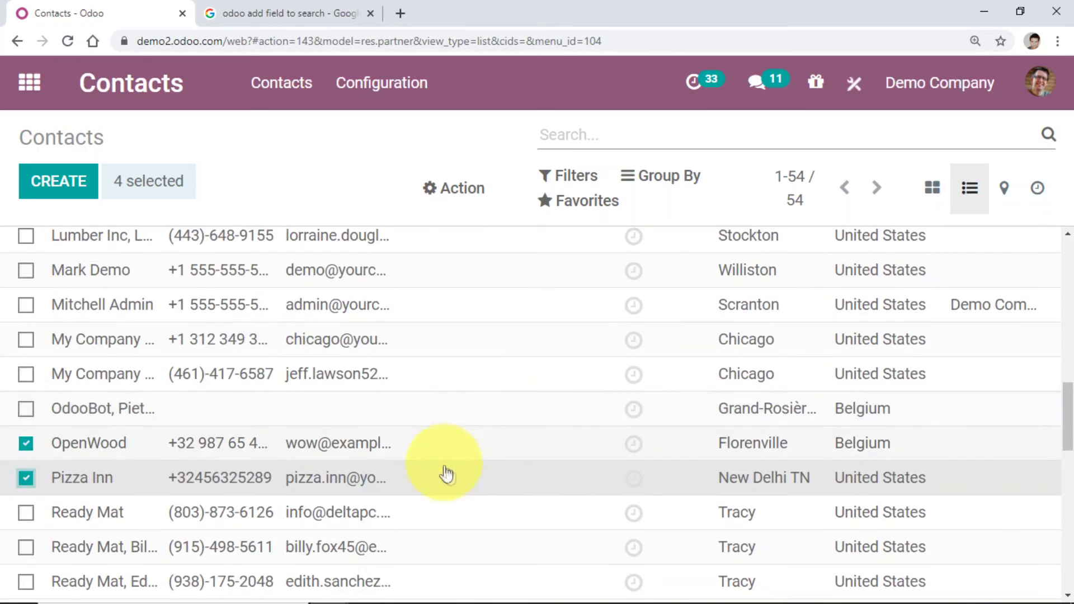
pyautogui.click(467, 446)
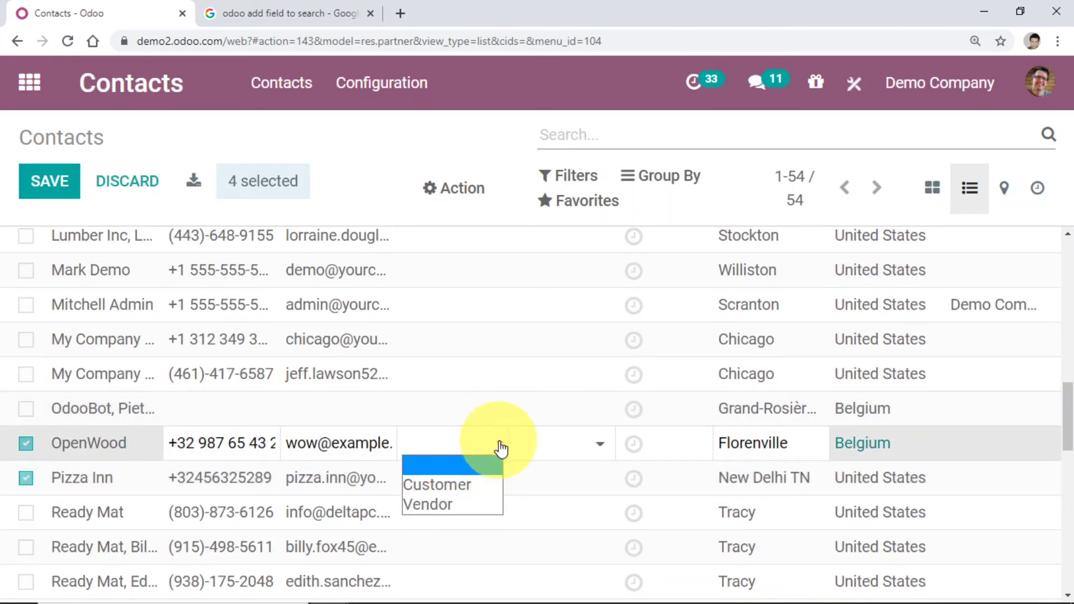
pyautogui.click(454, 485)
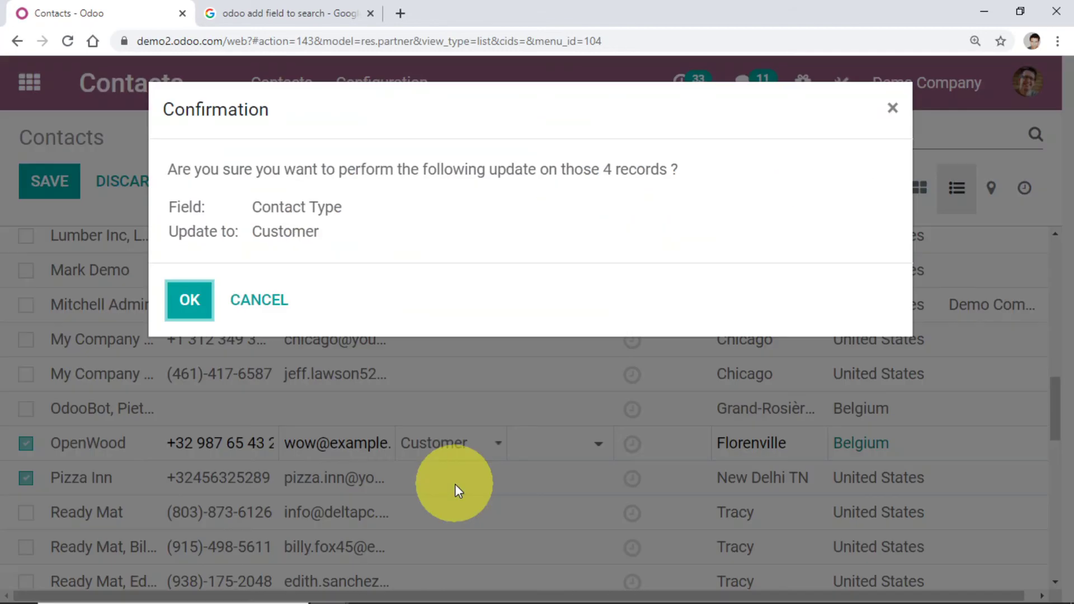
pyautogui.click(204, 312)
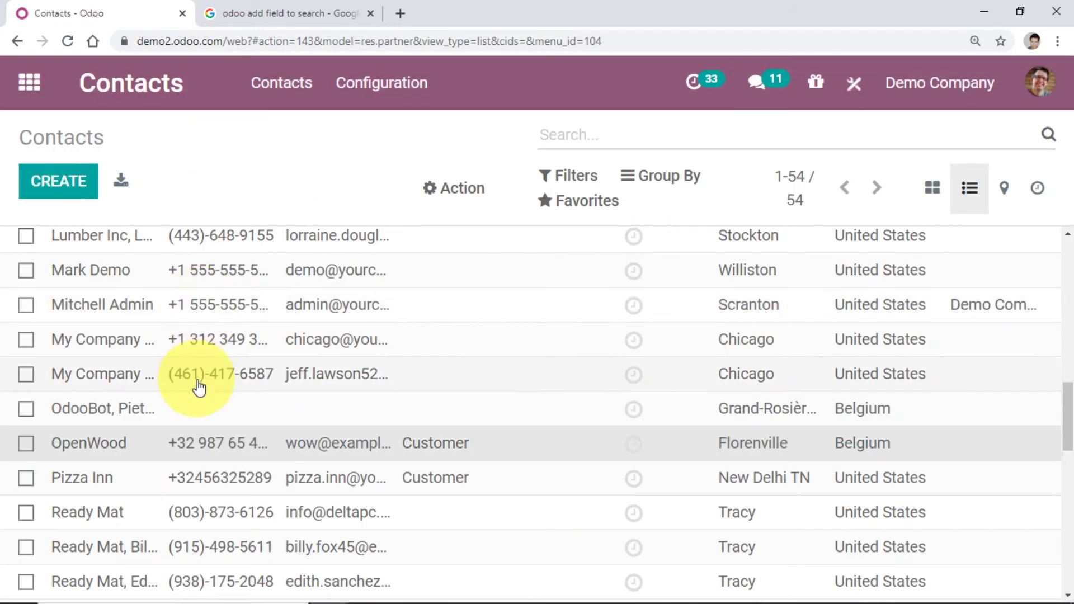
# Step: Review the Contact Type column across the contacts list, and filter the list with the predefined Vendors filter
pyautogui.scroll(10, 193, 386)
pyautogui.scroll(5, 196, 389)
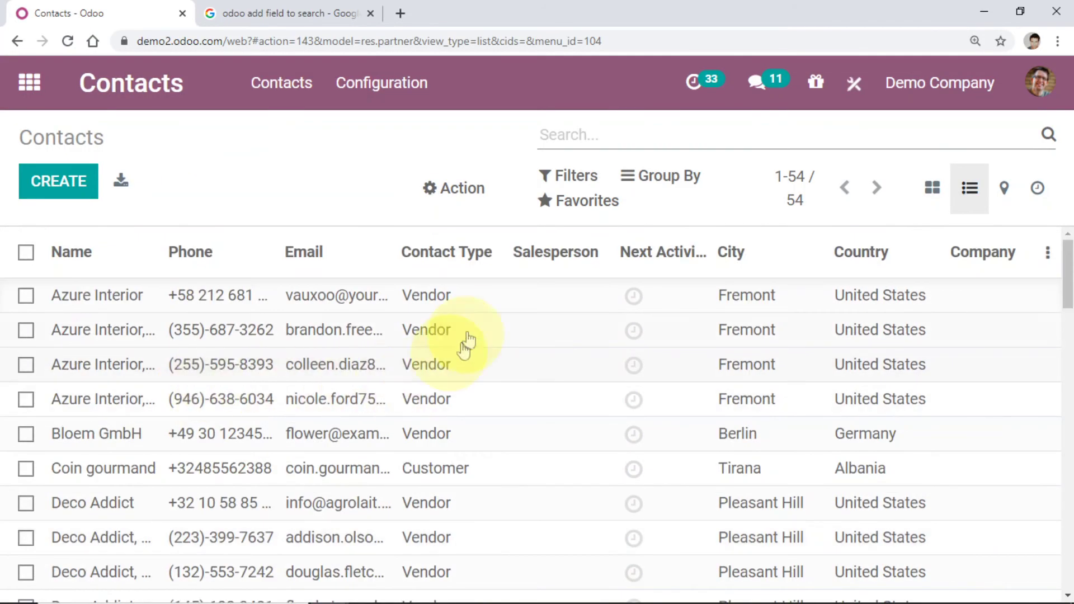
pyautogui.scroll(-4, 414, 342)
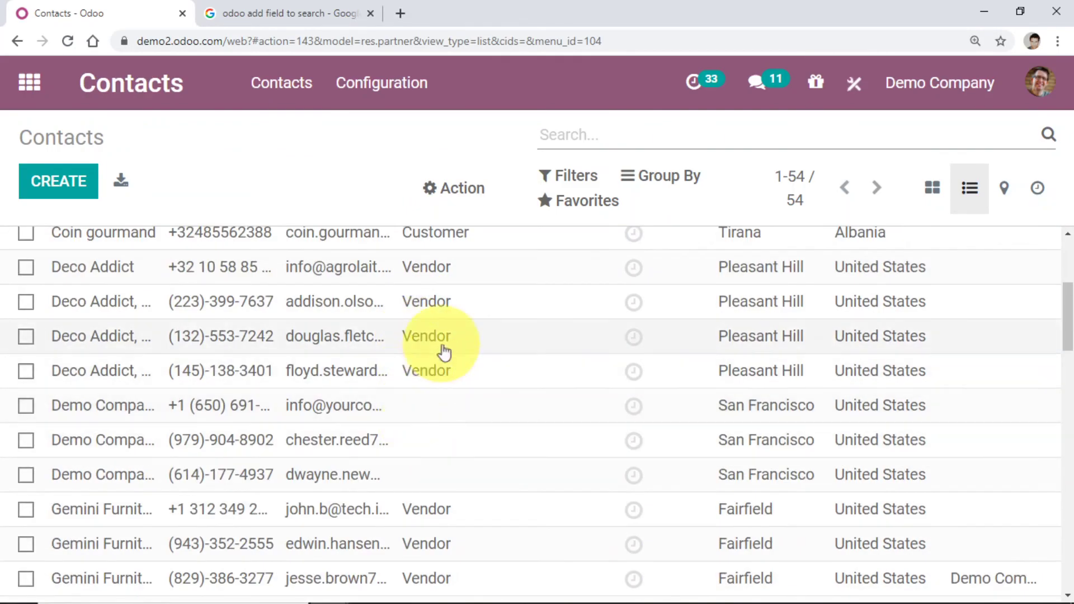
pyautogui.scroll(-10, 431, 436)
pyautogui.scroll(5, 434, 442)
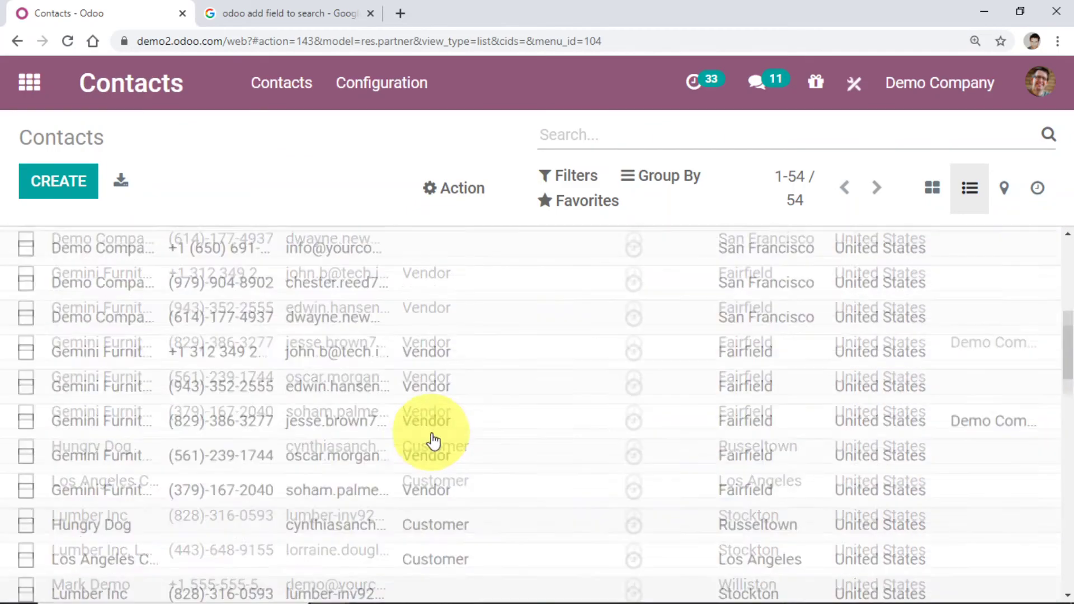
pyautogui.scroll(3, 431, 425)
pyautogui.click(578, 177)
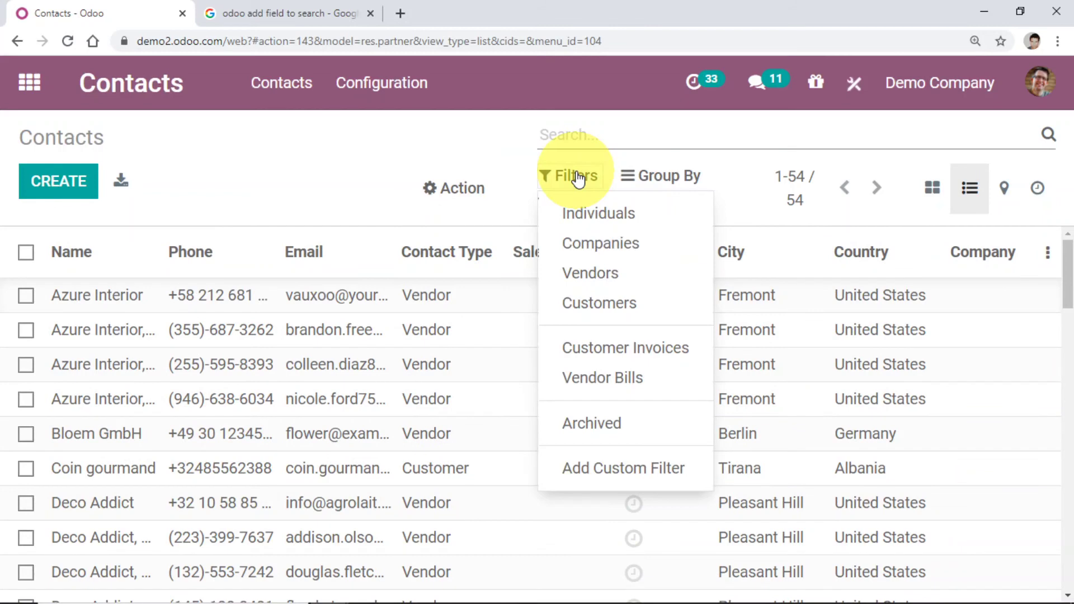
pyautogui.click(609, 283)
pyautogui.scroll(-3, 333, 397)
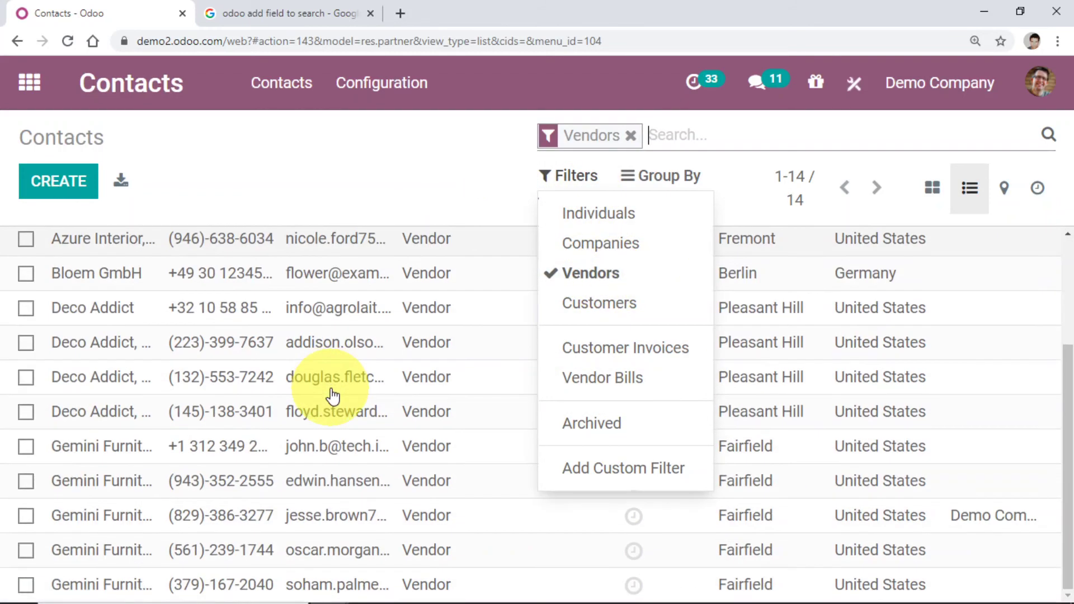
# Step: Switch the contacts list from the Vendors filter to the Customers filter, and add the Vendors filter to combine both
pyautogui.scroll(3, 333, 396)
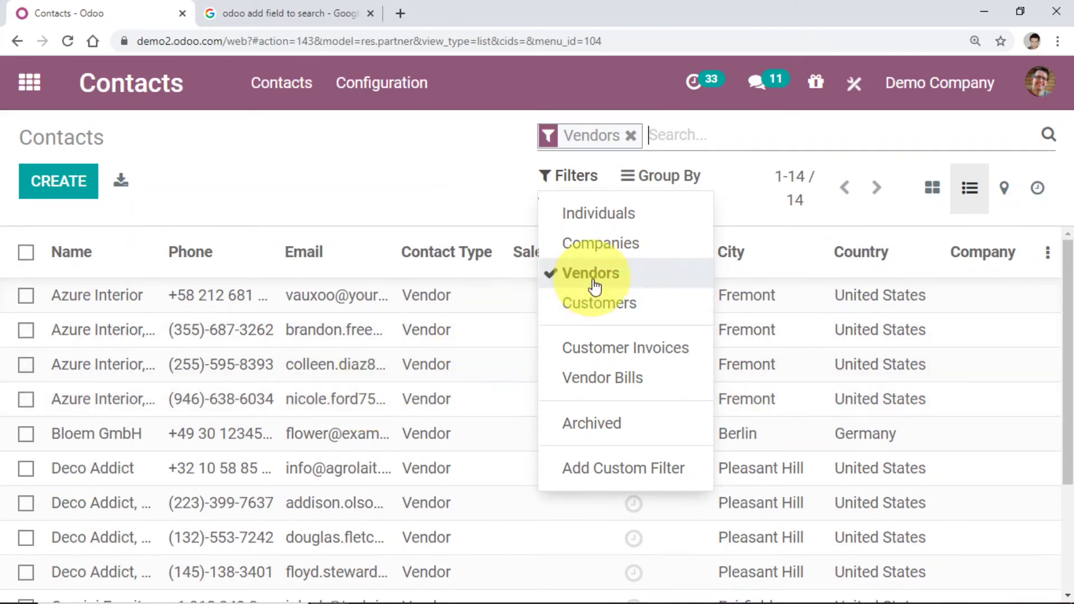
pyautogui.click(599, 284)
pyautogui.click(600, 307)
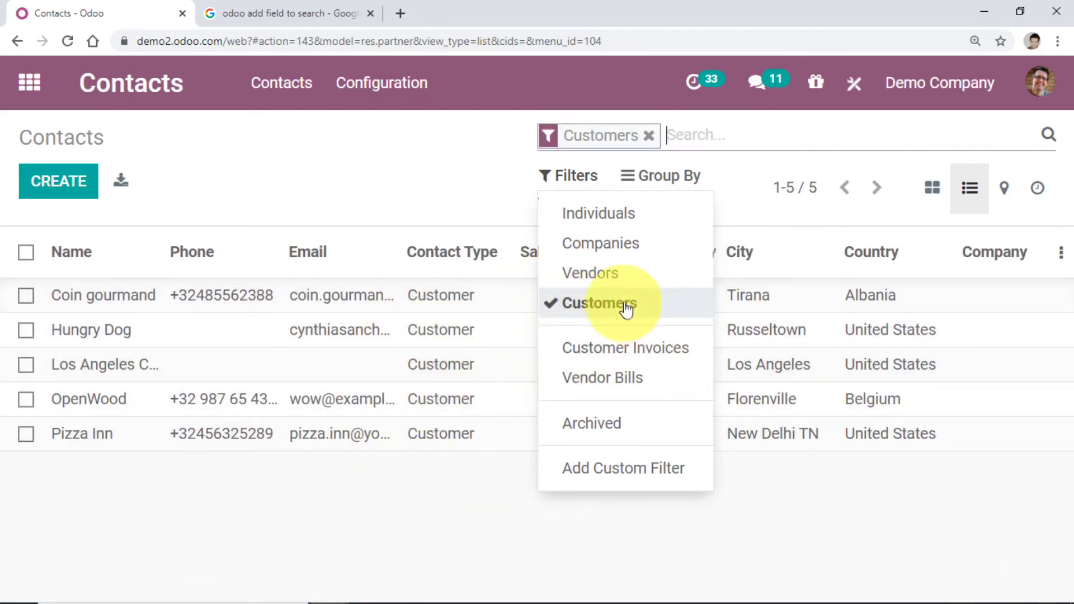
pyautogui.click(610, 285)
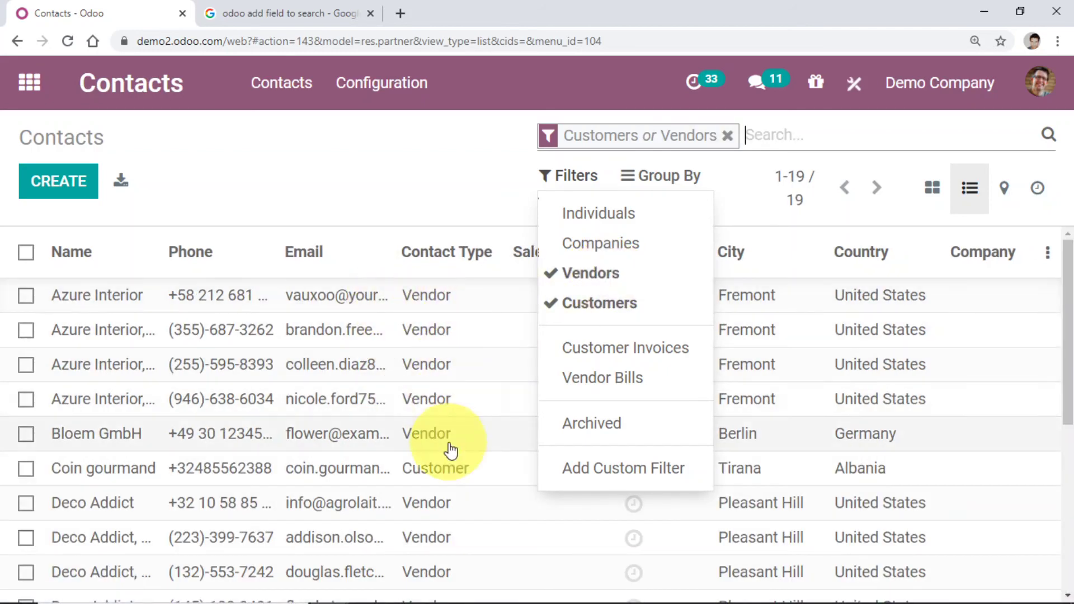
pyautogui.scroll(-5, 448, 360)
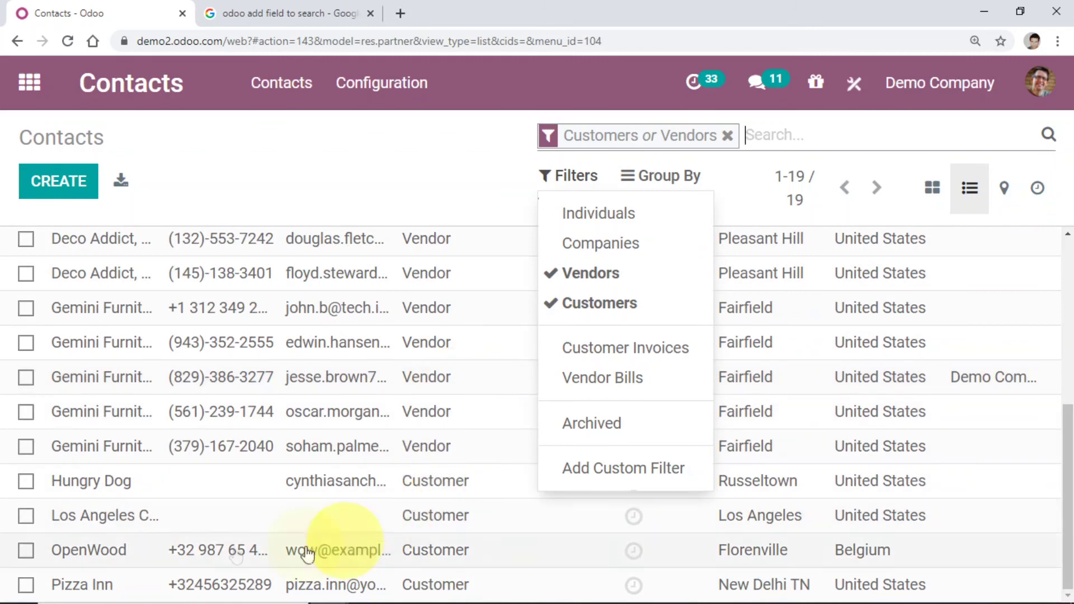
# Step: Remove the Vendors and Customers filters, and look through the unfiltered contacts list
pyautogui.click(599, 278)
pyautogui.click(600, 304)
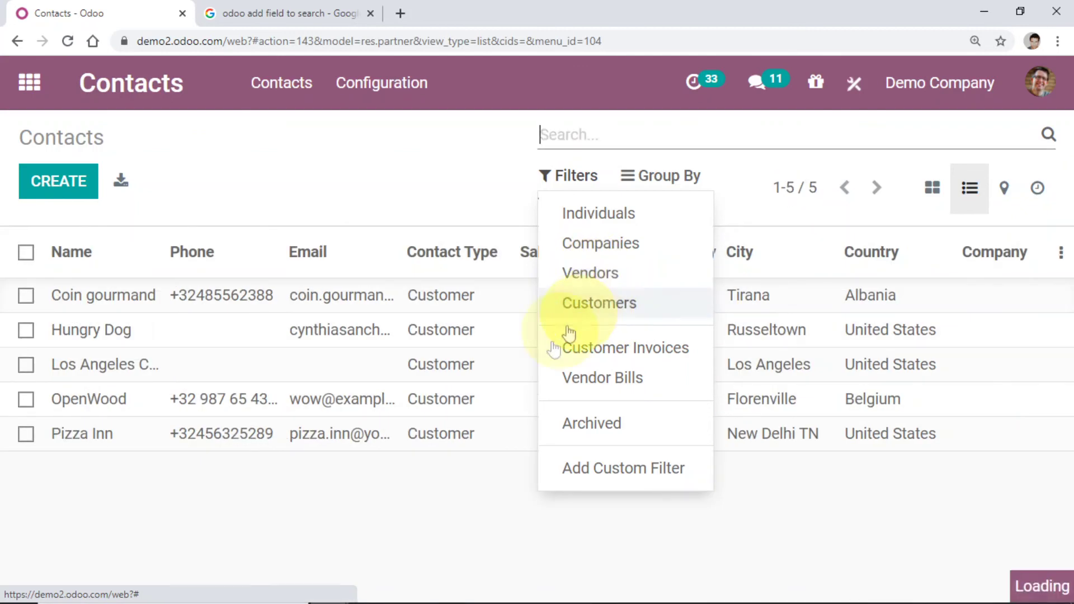
pyautogui.scroll(-4, 378, 364)
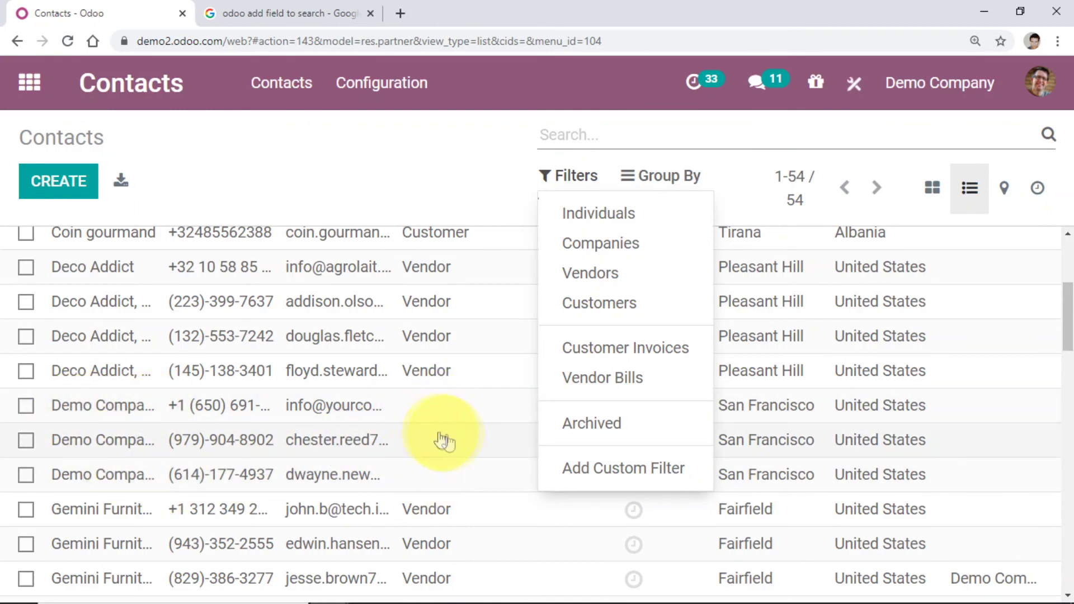
# Step: Filter the contacts list by both Vendors and Customers, and review the Contact Type column of the matching records
pyautogui.click(604, 285)
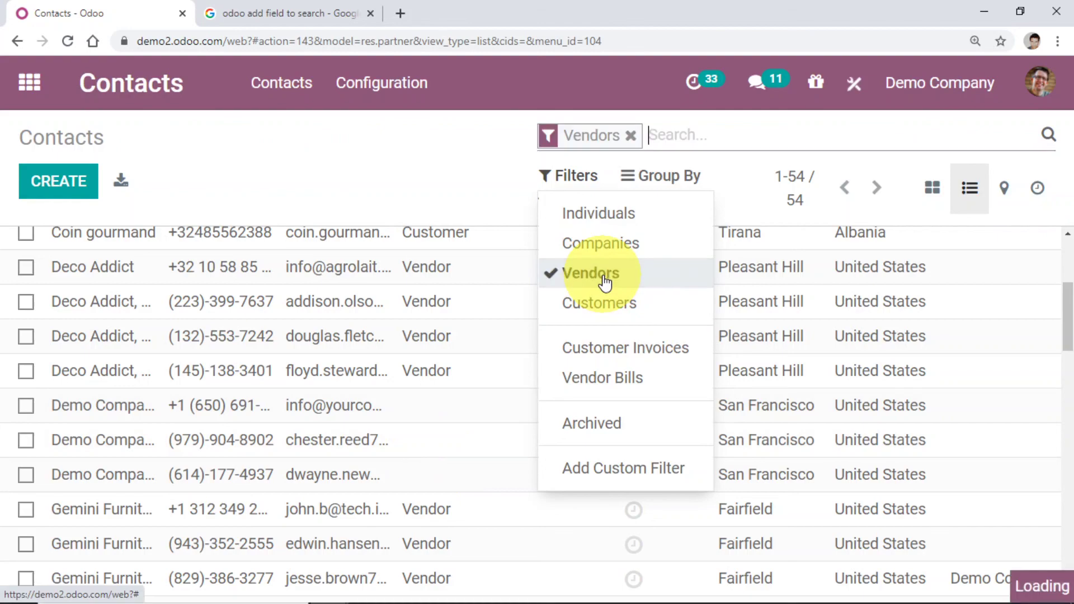
pyautogui.click(609, 309)
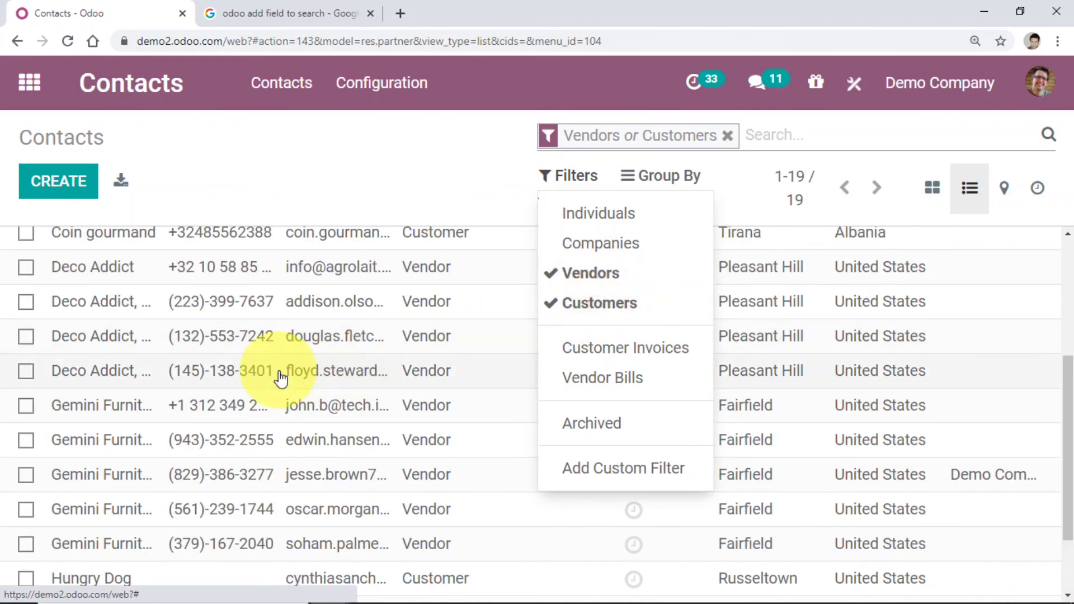
pyautogui.scroll(-2, 283, 384)
pyautogui.scroll(5, 284, 472)
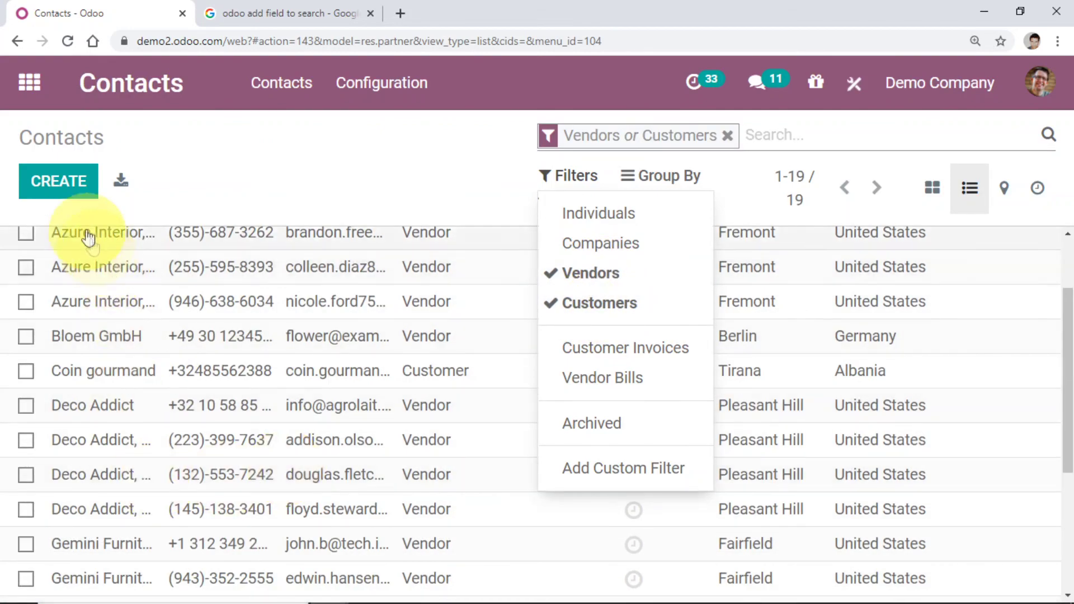
pyautogui.scroll(-5, 91, 379)
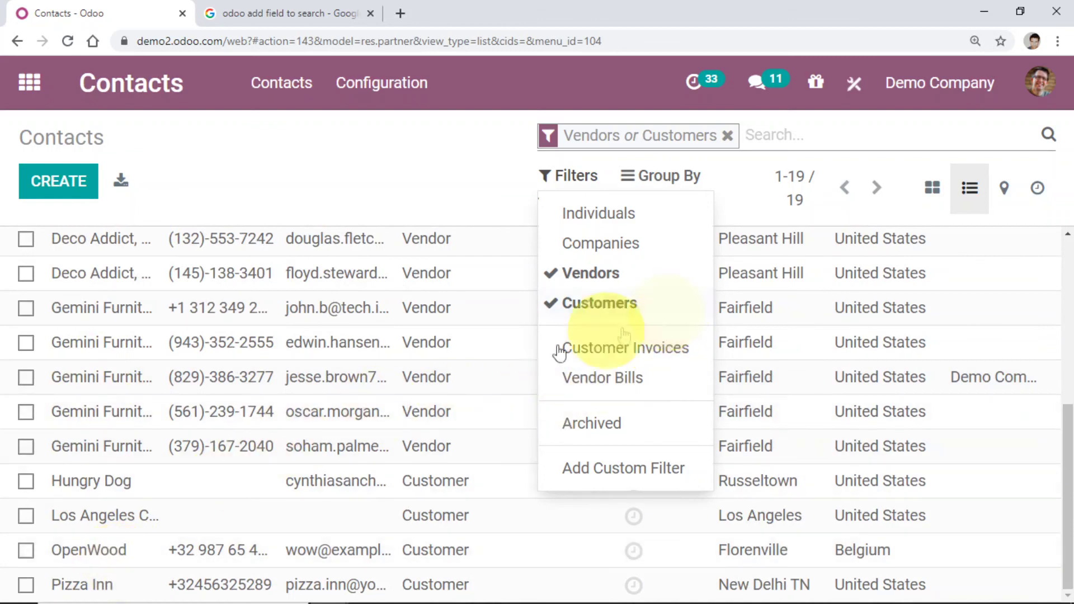